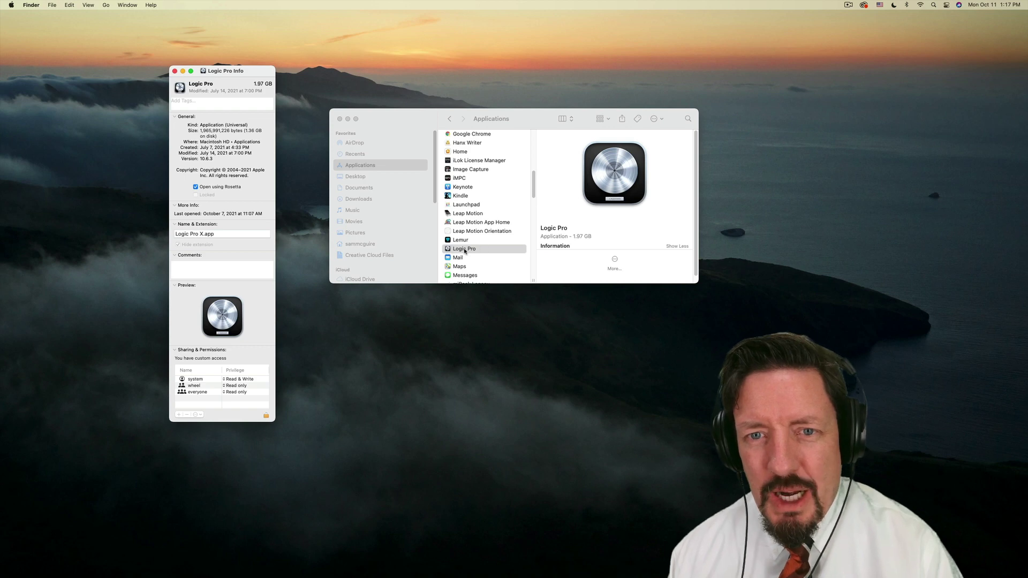
Step: Turn off 'Open using Rosetta' in Logic Pro's Get Info window and close it
left_click(465, 248)
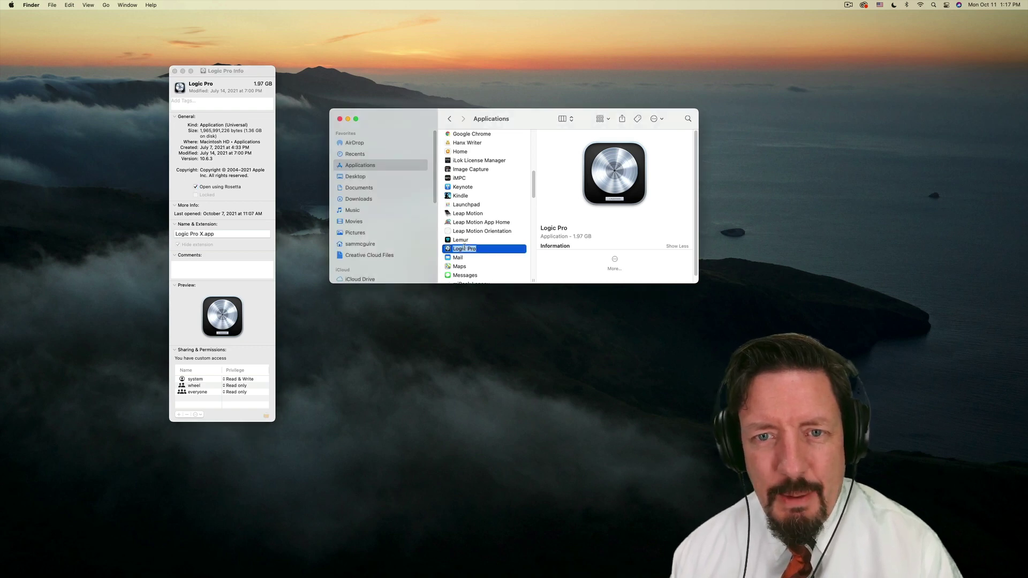
key("Escape")
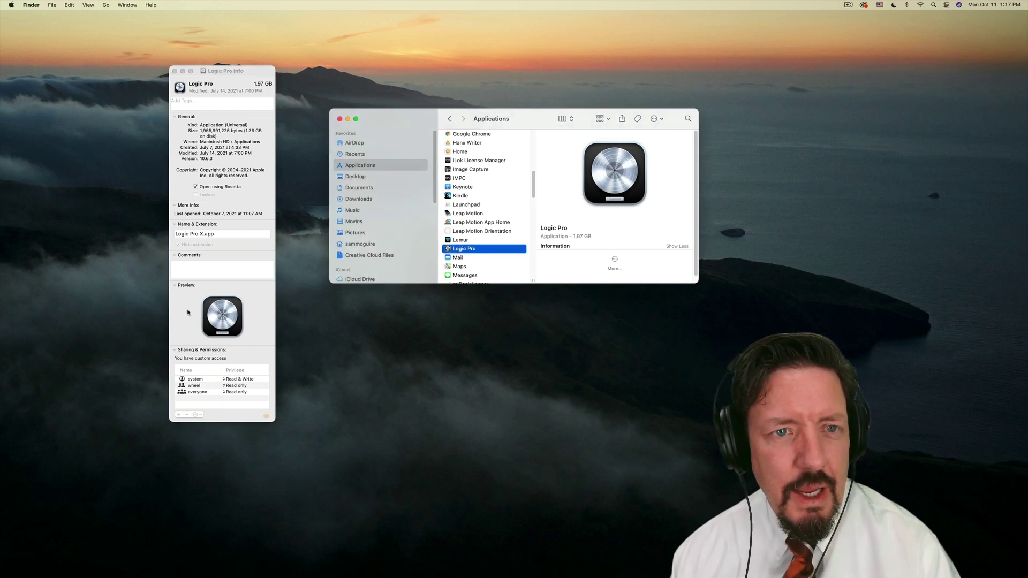
left_click(195, 187)
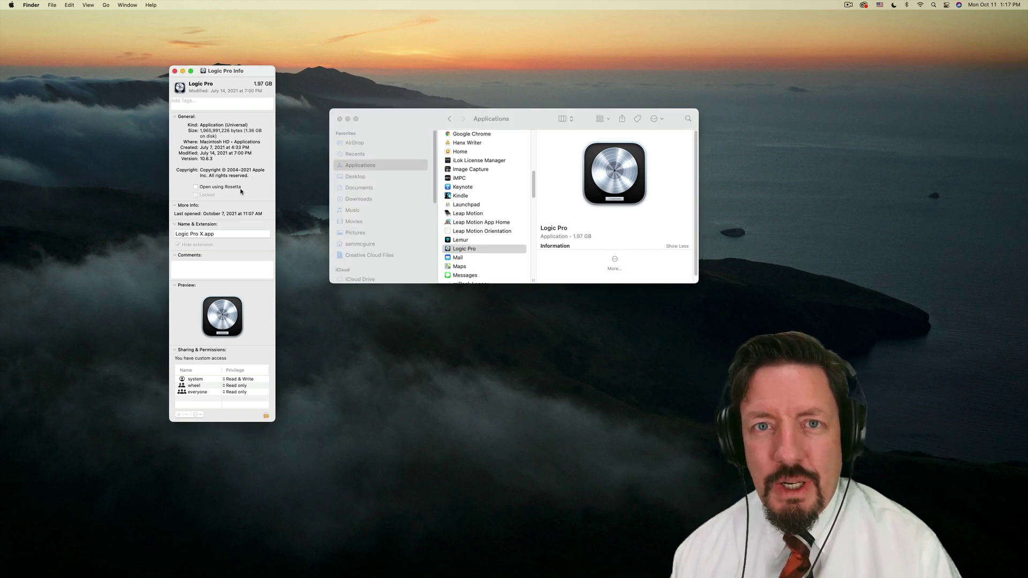
left_click(174, 71)
left_click(464, 249)
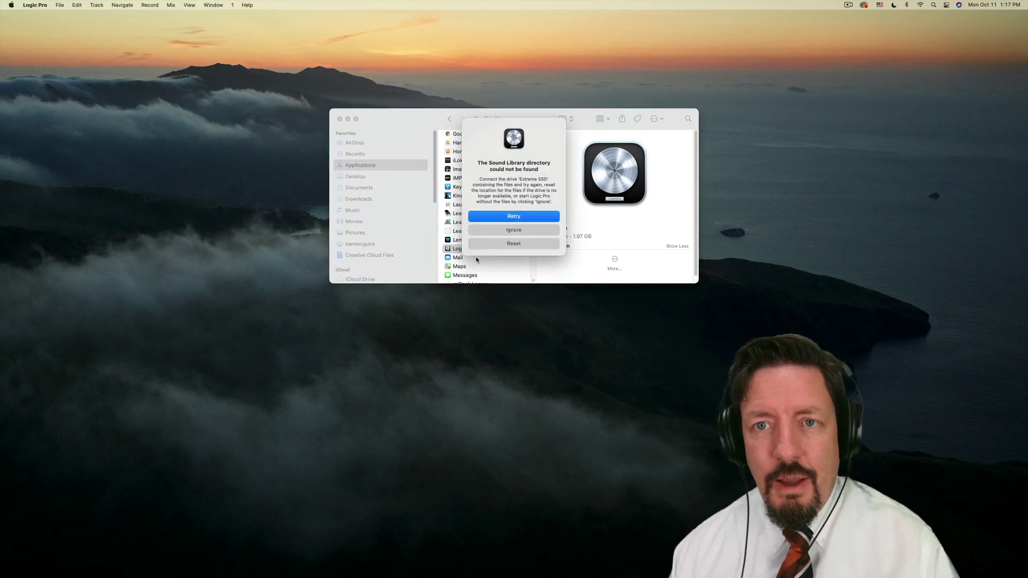
Step: Ignore the missing Sound Library drive and let the Audio Units scan proceed
left_click(515, 230)
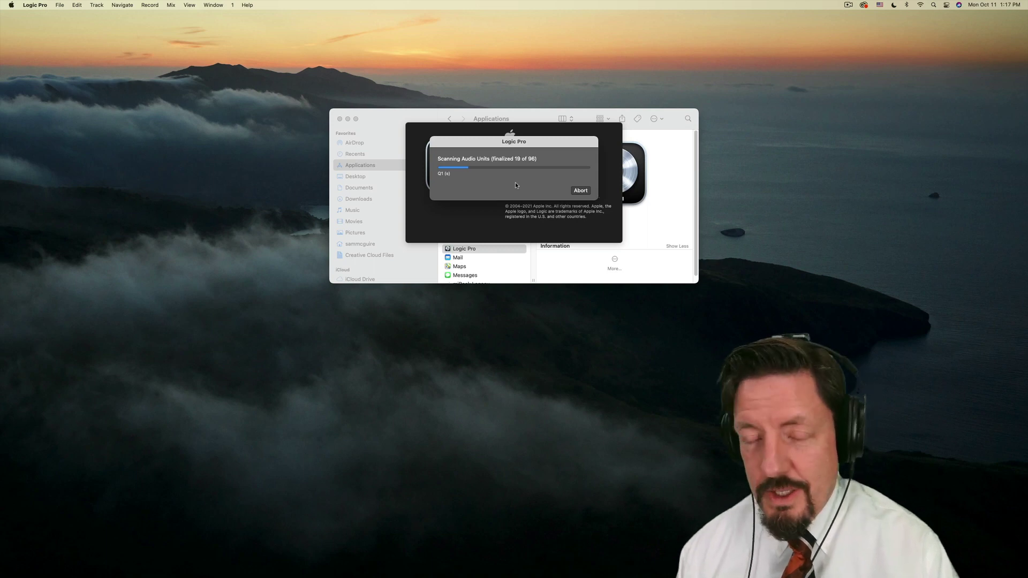
double_click(528, 158)
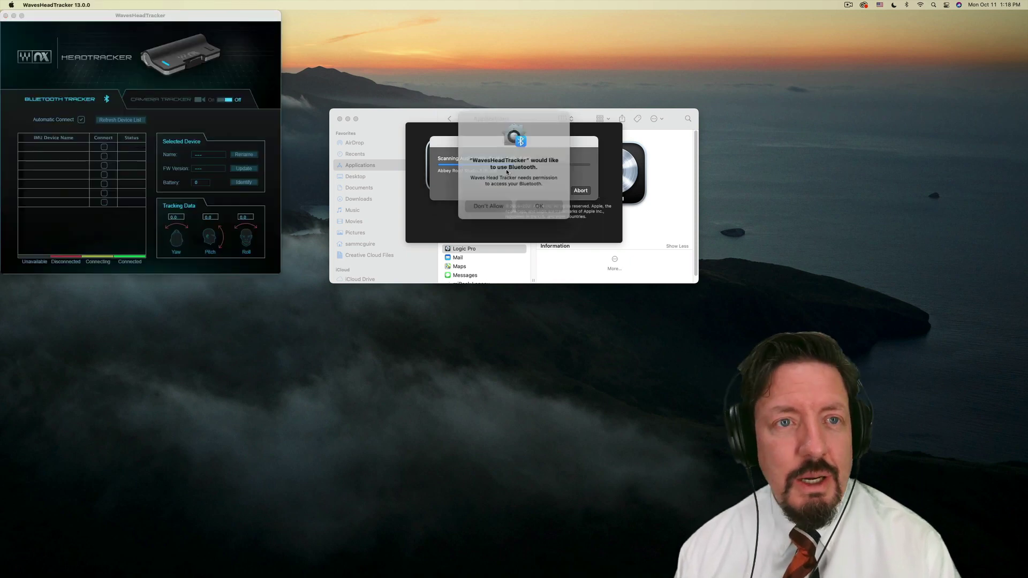
Step: Grant WavesHeadTracker Bluetooth access with OK
left_click(537, 204)
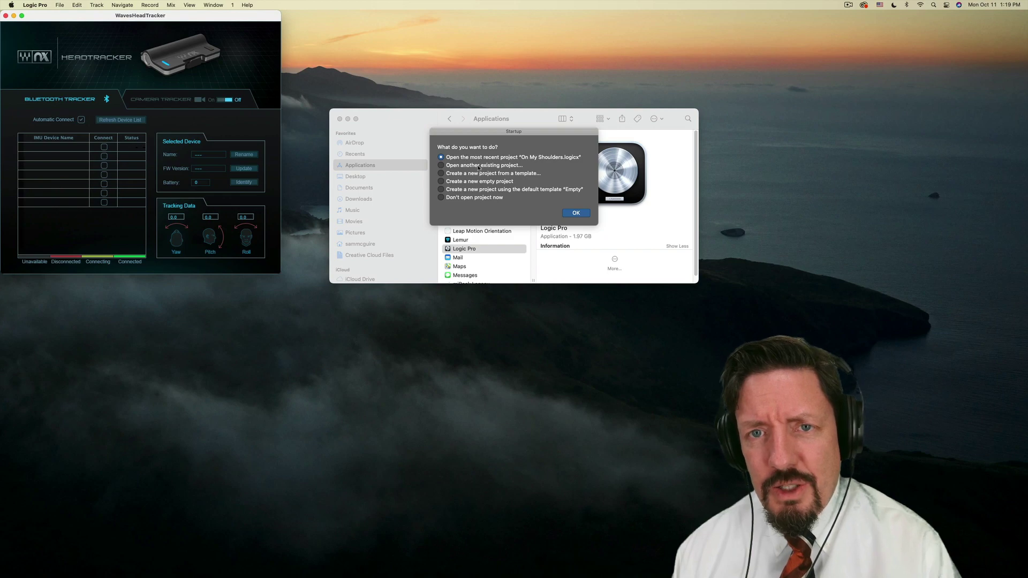
Step: Open the recent project 'On My Shoulders', acknowledge the missing assets alert, and scroll its tracks
left_click(576, 213)
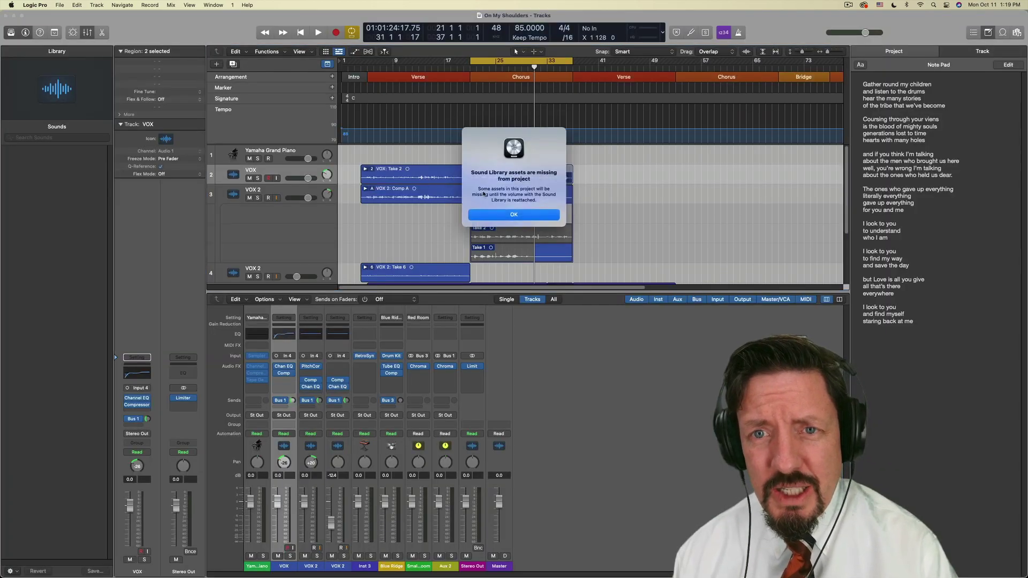
left_click(514, 215)
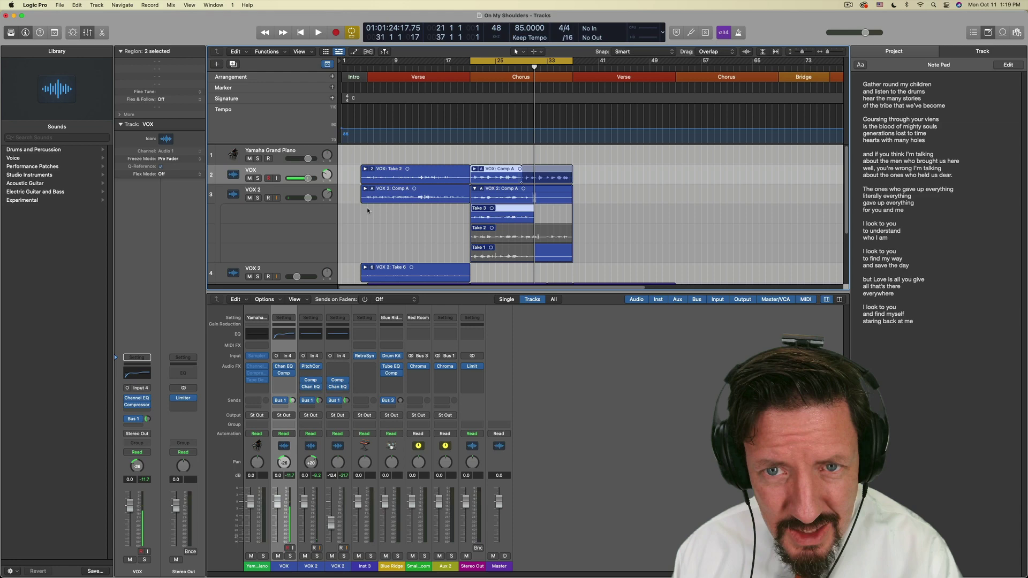
scroll(368, 210, "down", 2)
scroll(367, 211, "up", 2)
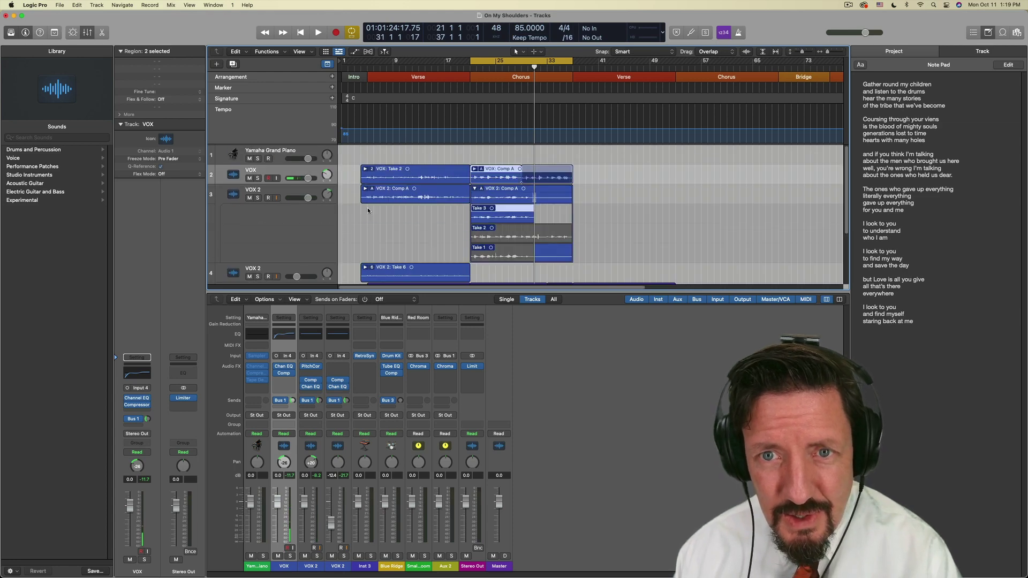
scroll(367, 207, "down", 3)
scroll(367, 207, "up", 3)
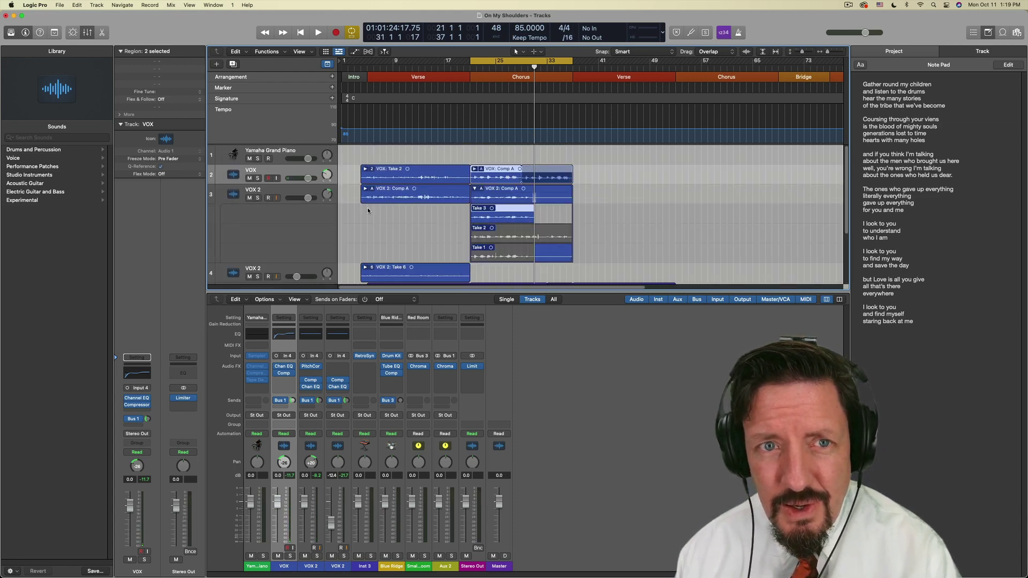
scroll(367, 207, "down", 3)
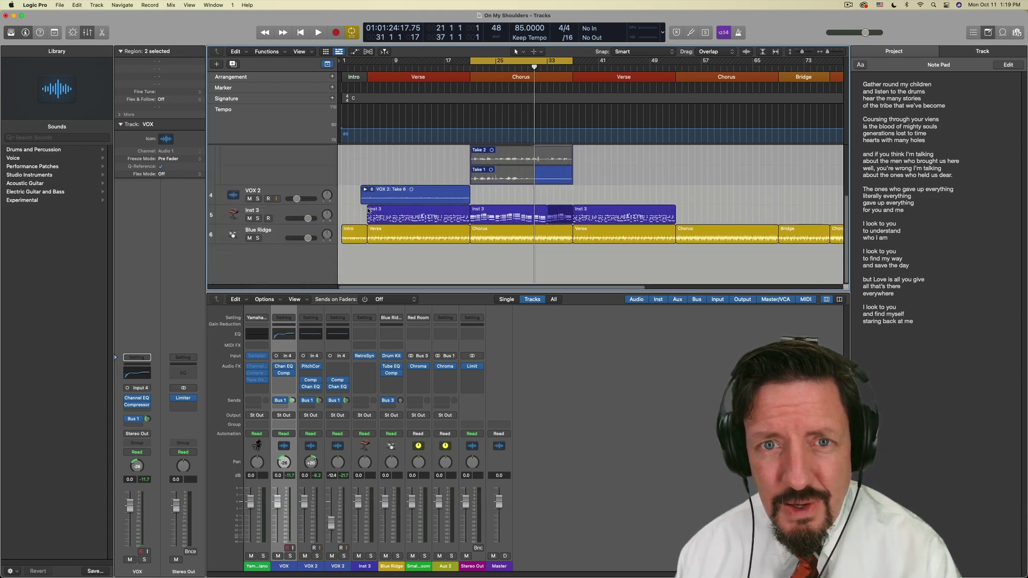
Step: Insert Waves Nx Ocean Way Nashville (s) Stereo into Stereo Out's empty Audio FX slot
left_click(477, 375)
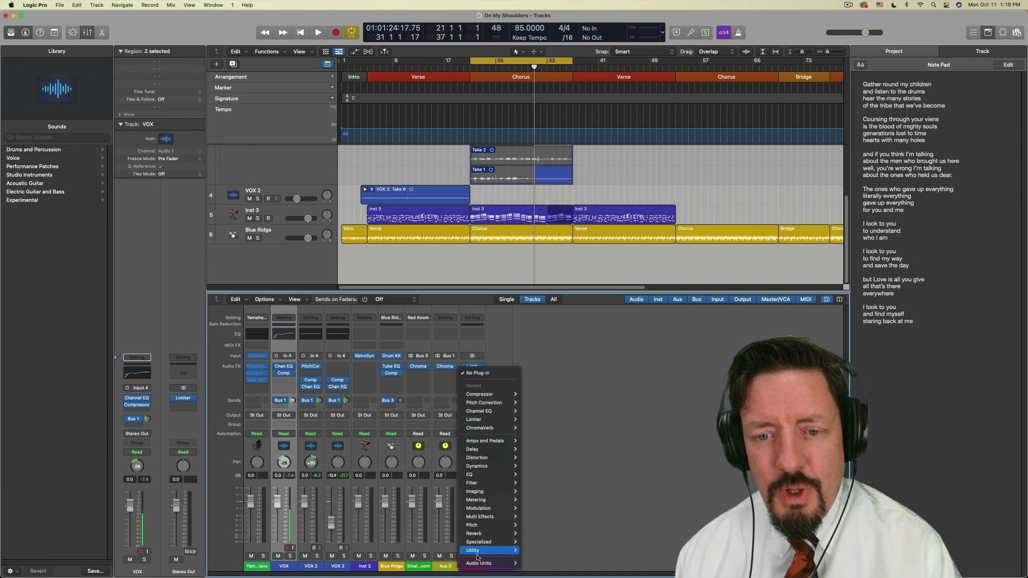
mouse_move(503, 563)
mouse_move(566, 562)
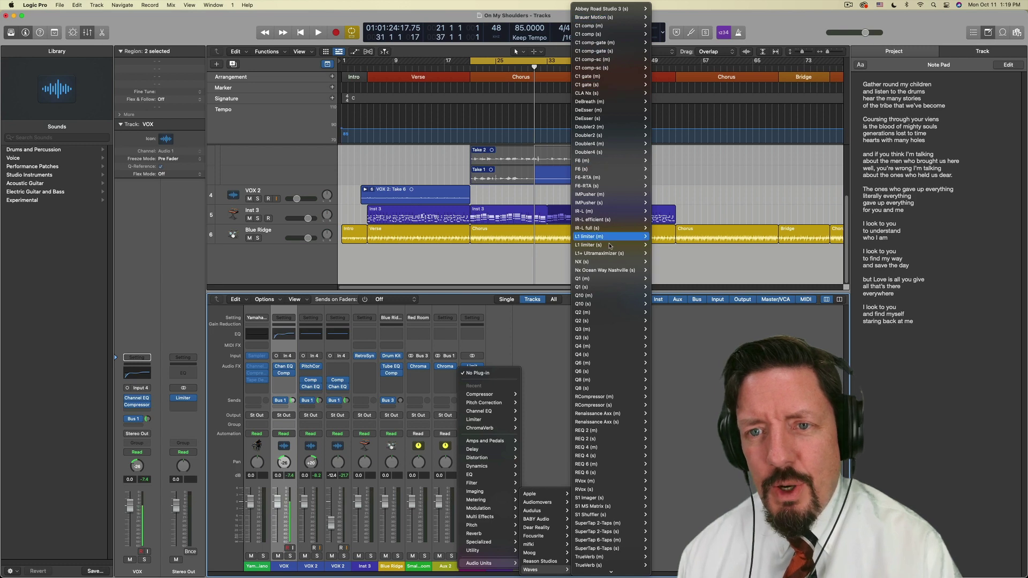
mouse_move(614, 270)
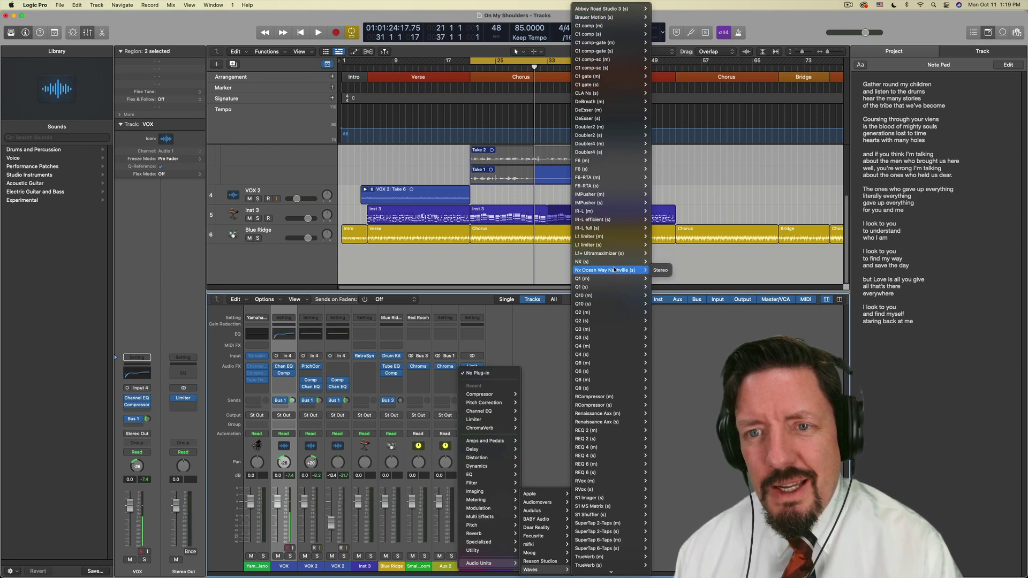
left_click(660, 270)
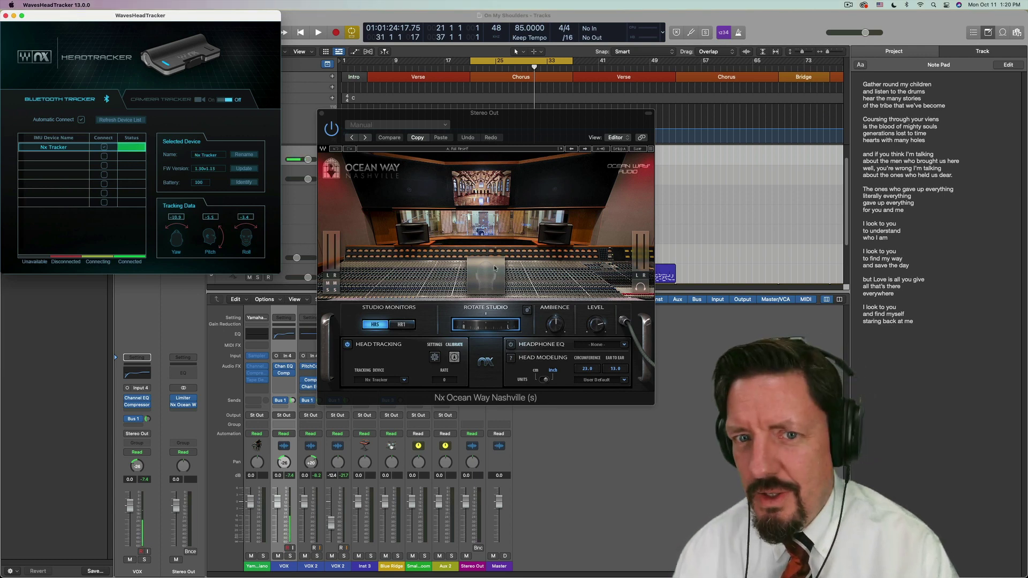
Step: Calibrate Nx Ocean Way Nashville's head tracking, keeping Nx Tracker as the tracking device
left_click(395, 258)
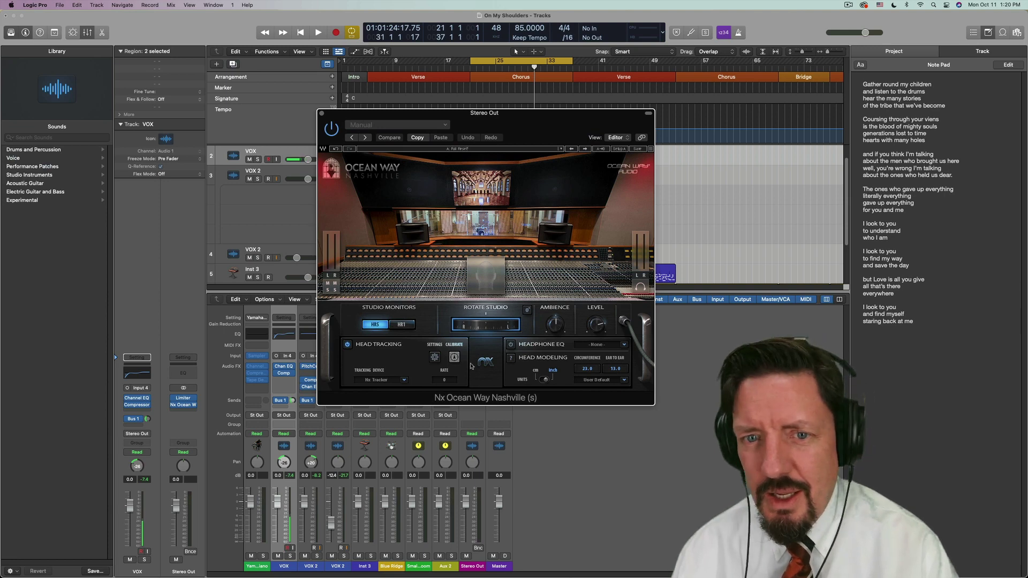
left_click(455, 358)
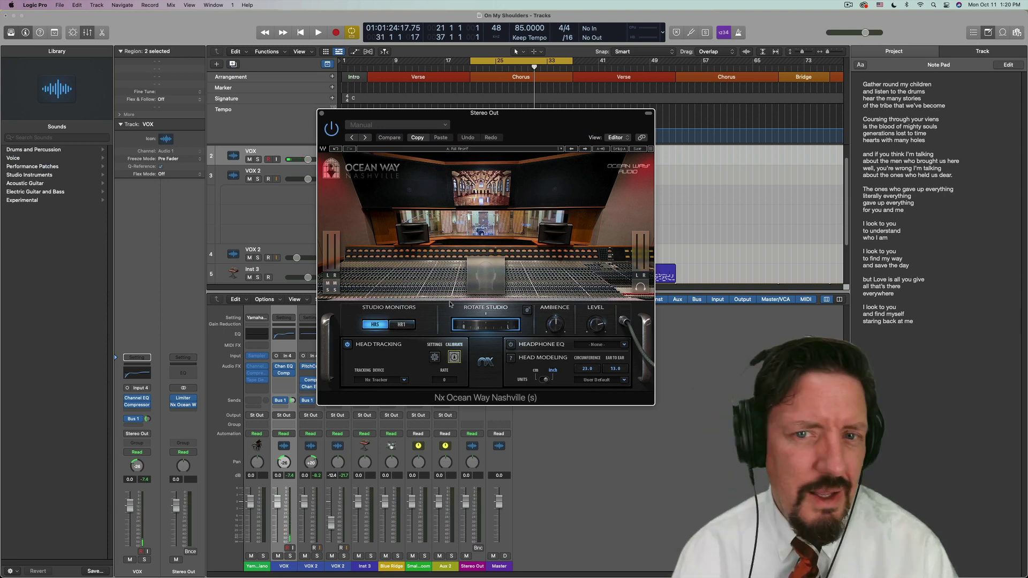
left_click(403, 380)
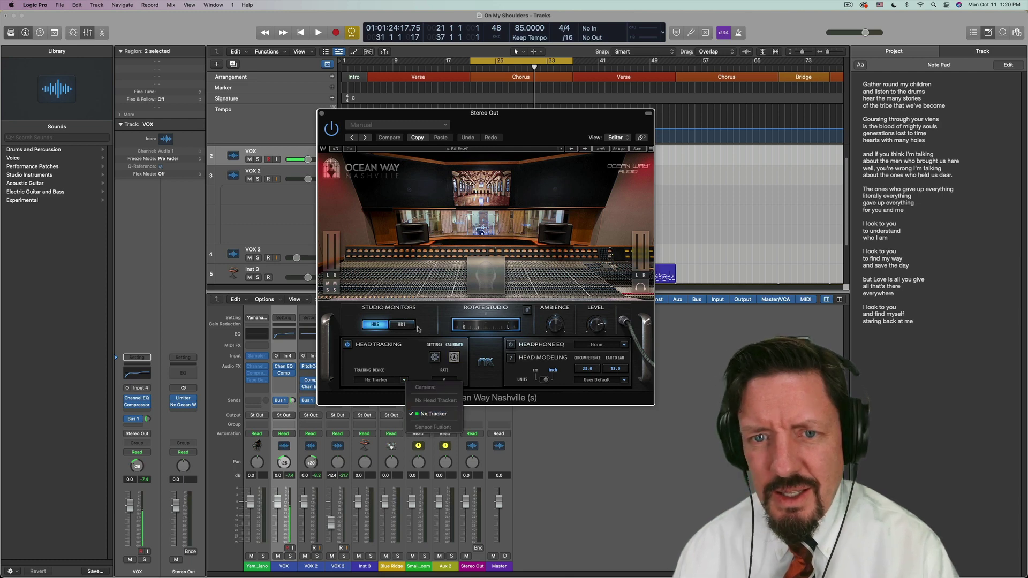
left_click(431, 413)
Step: Switch the studio monitors to HR1 and then back to HRS
mouse_move(486, 328)
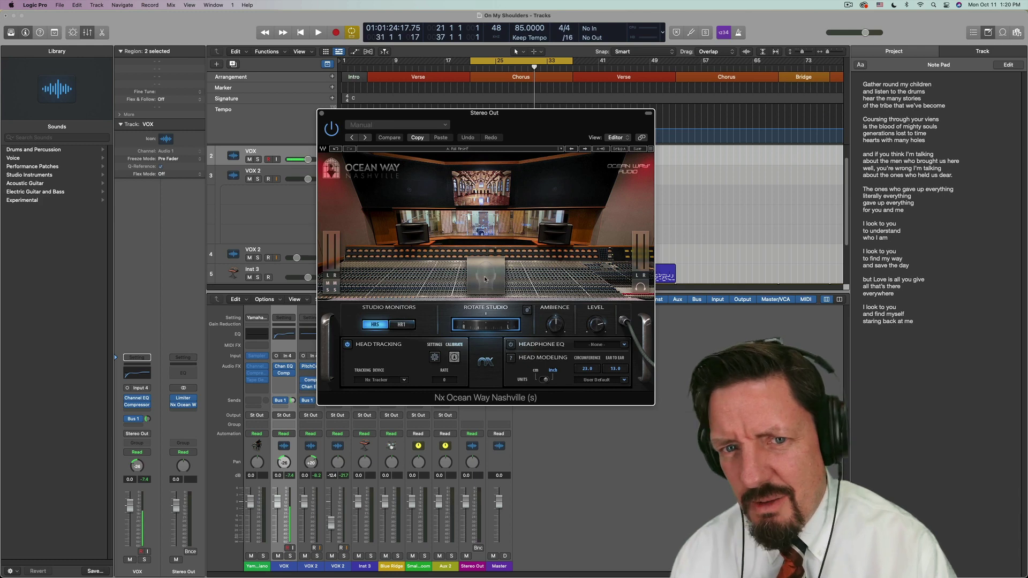
left_click(406, 327)
left_click(405, 327)
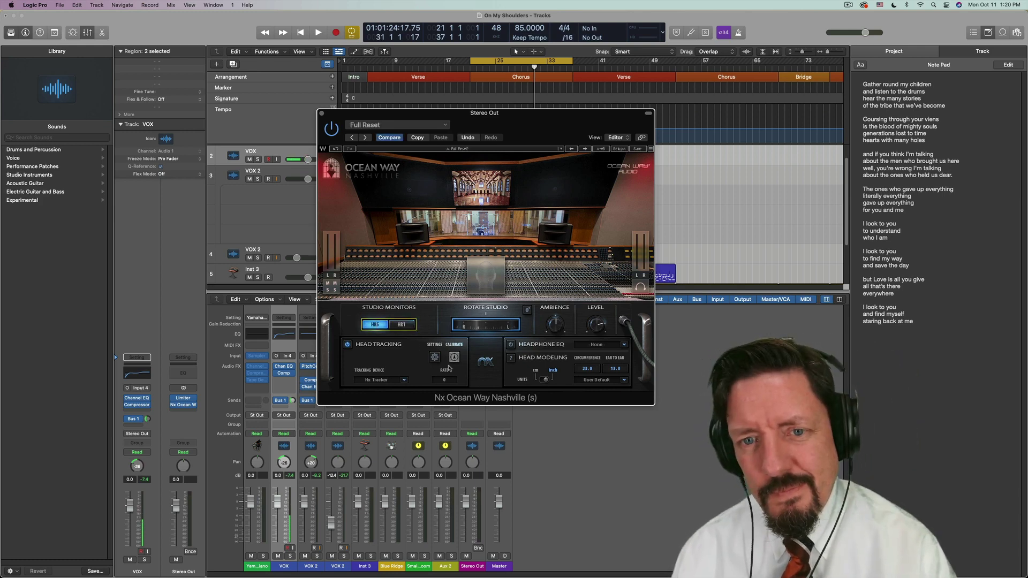
left_click(60, 5)
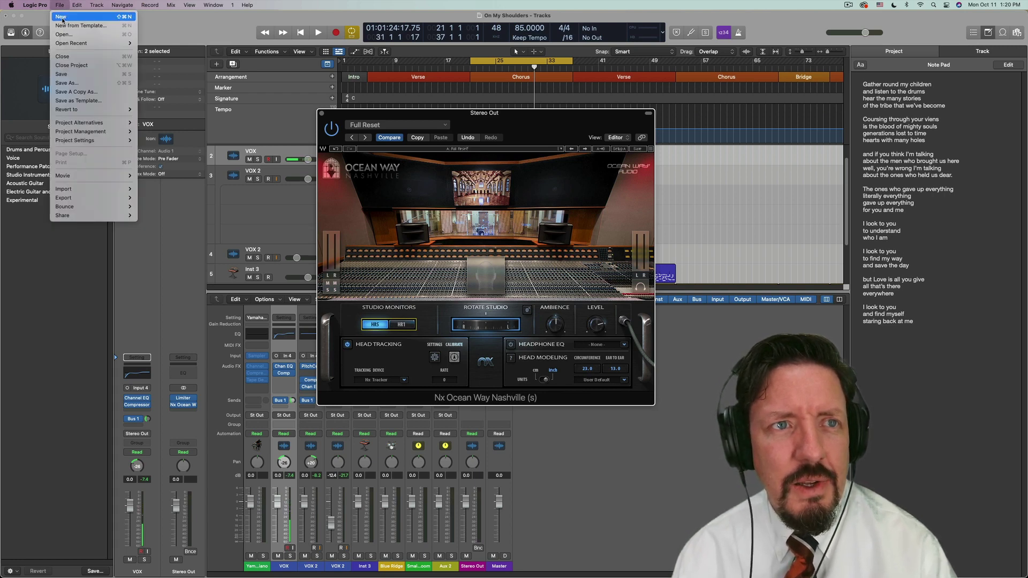
Step: Create new project Untitled 3 with one Audio track, discarding On My Shoulders' changes
left_click(63, 20)
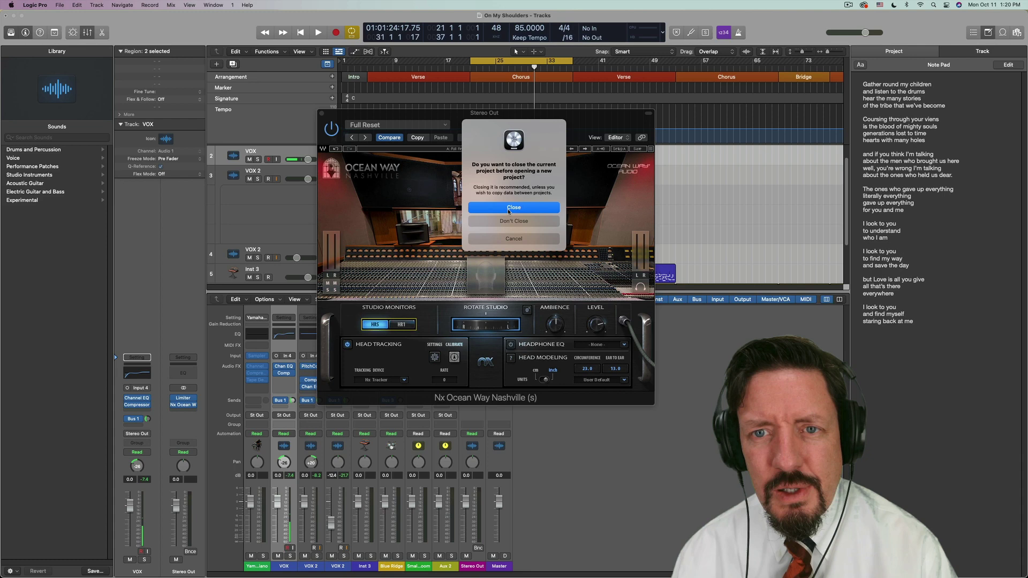
left_click(509, 209)
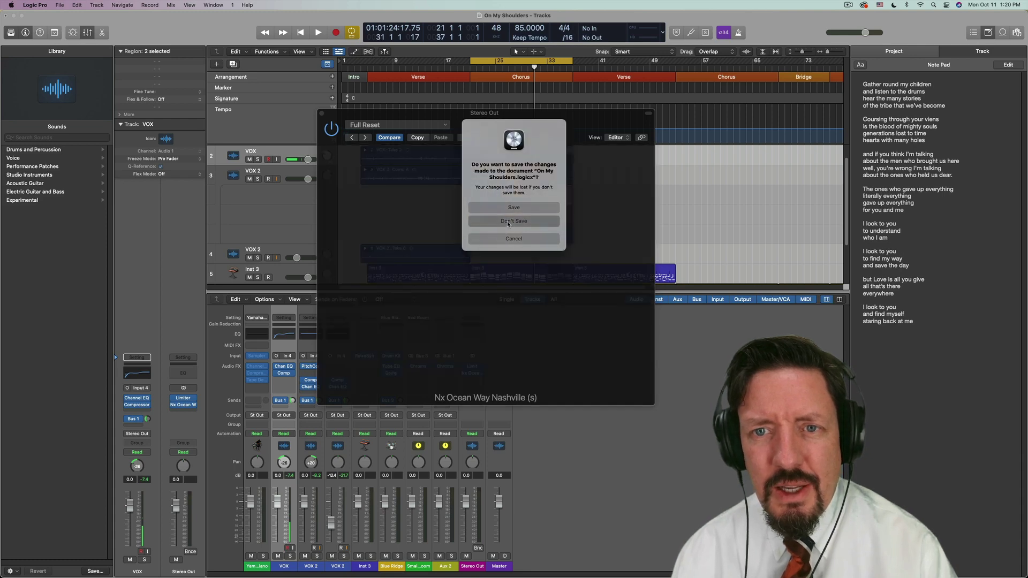
left_click(508, 223)
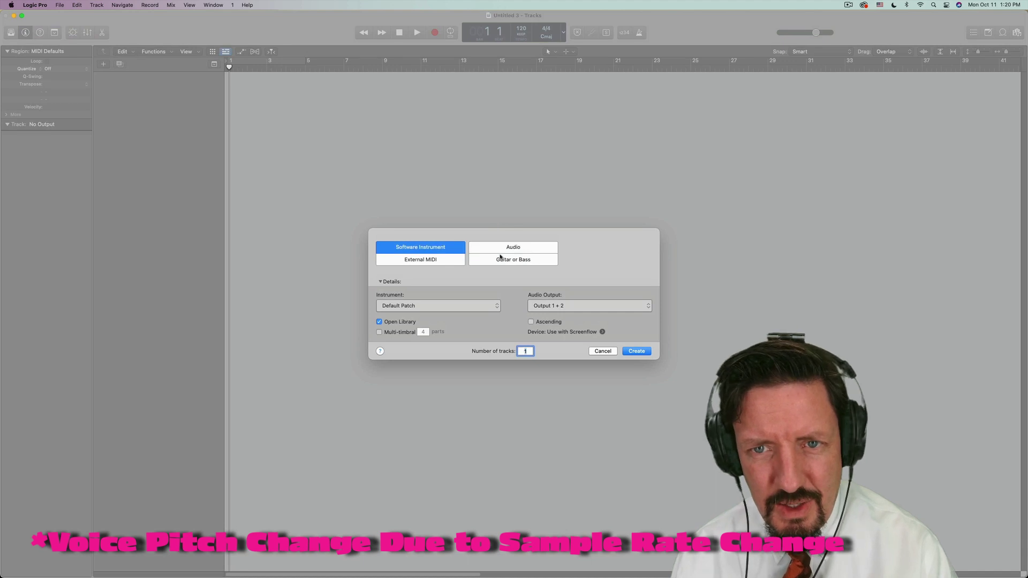
left_click(502, 248)
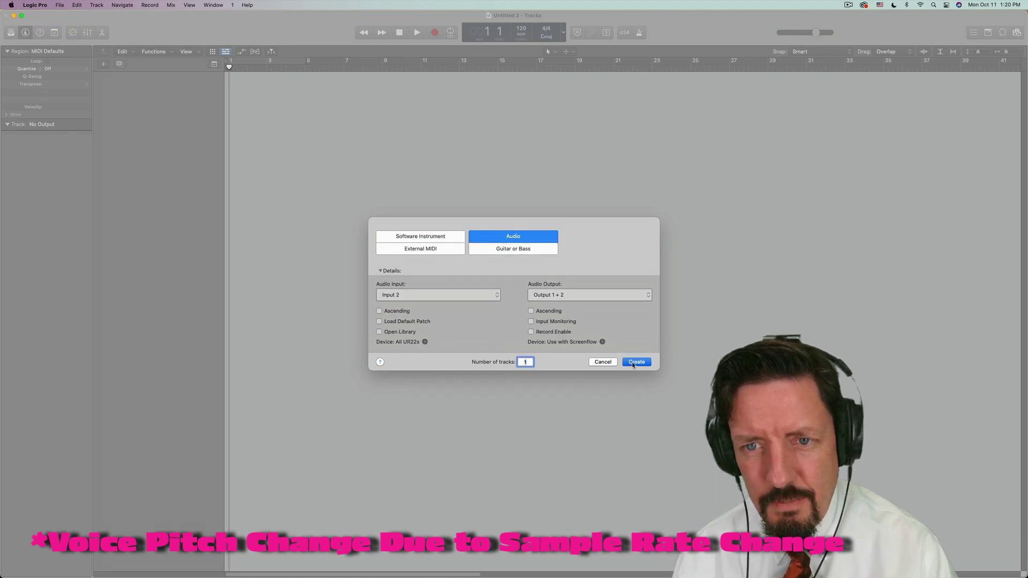
left_click(636, 362)
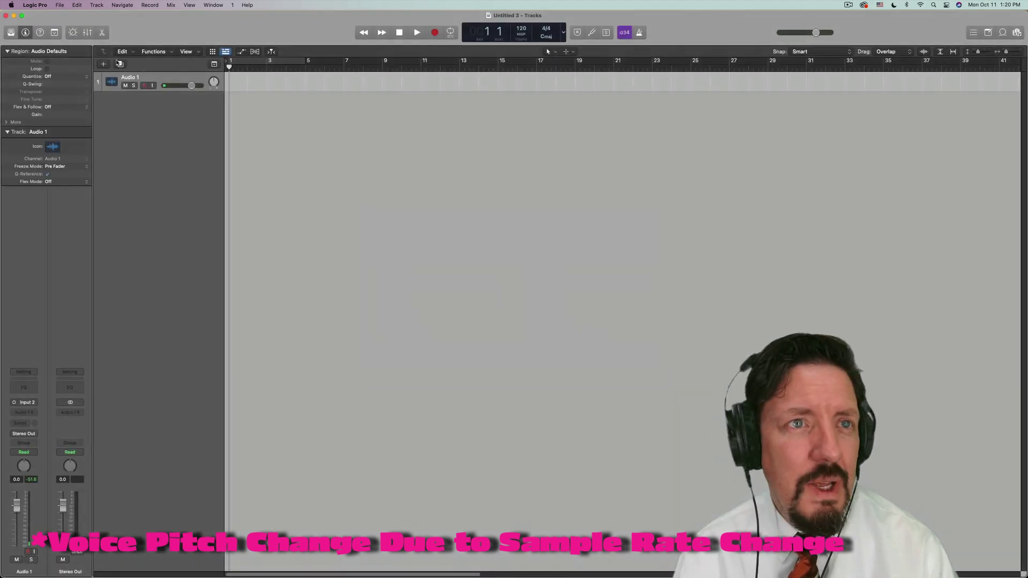
Step: In Project Settings > Audio, choose 48 kHz sample rate and Quadraphonic surround format
left_click(60, 5)
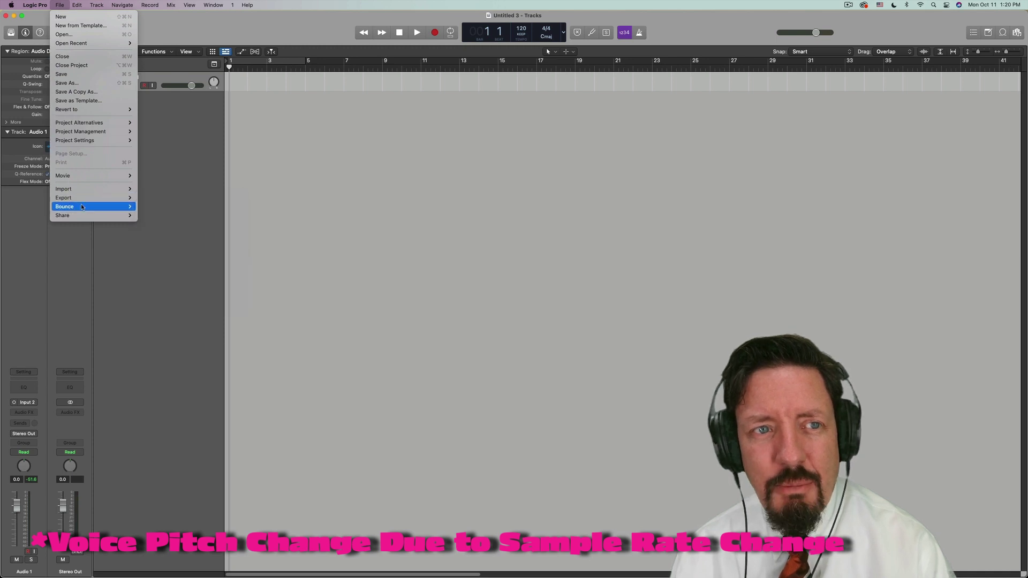
mouse_move(83, 193)
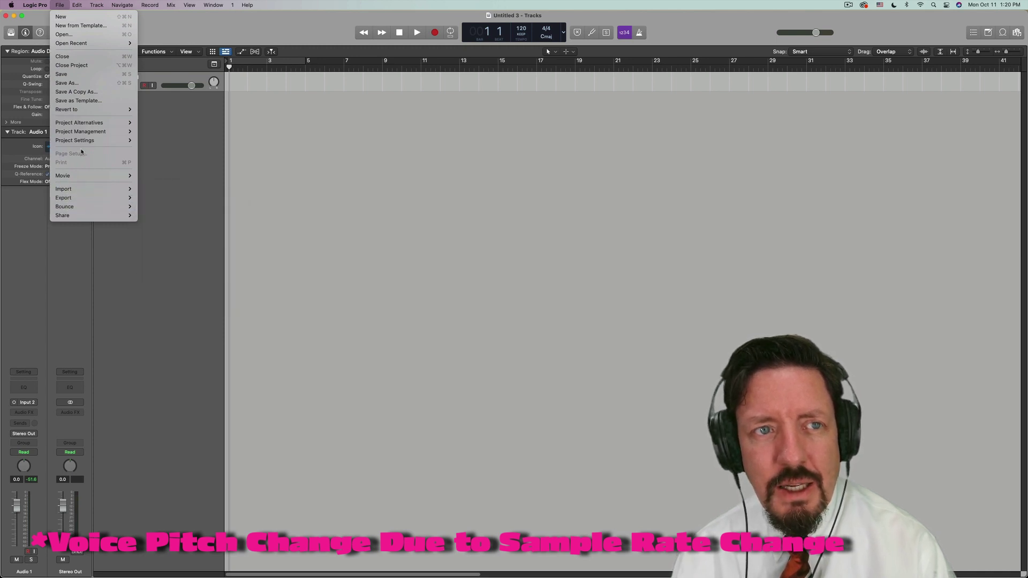
mouse_move(89, 140)
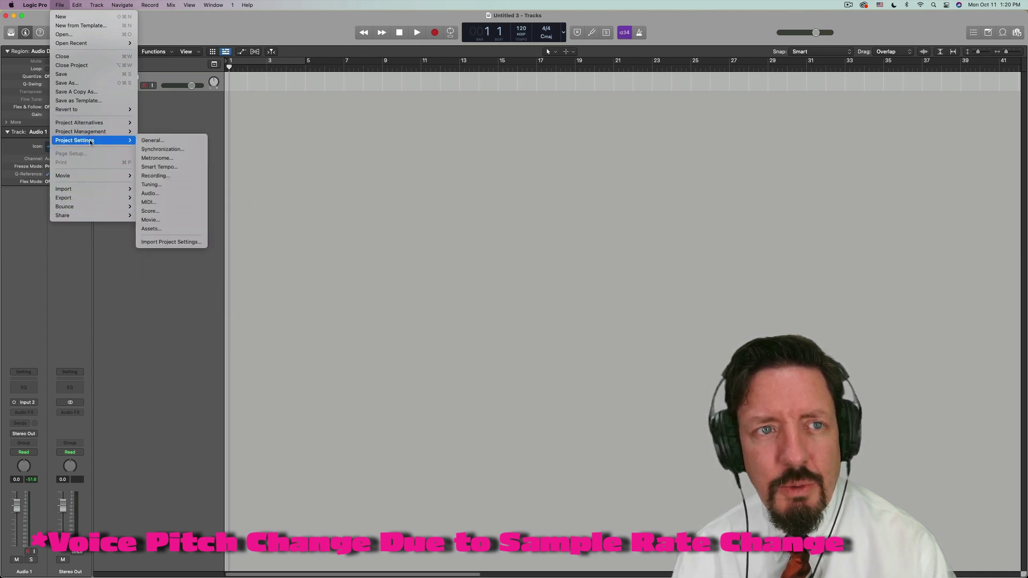
left_click(151, 193)
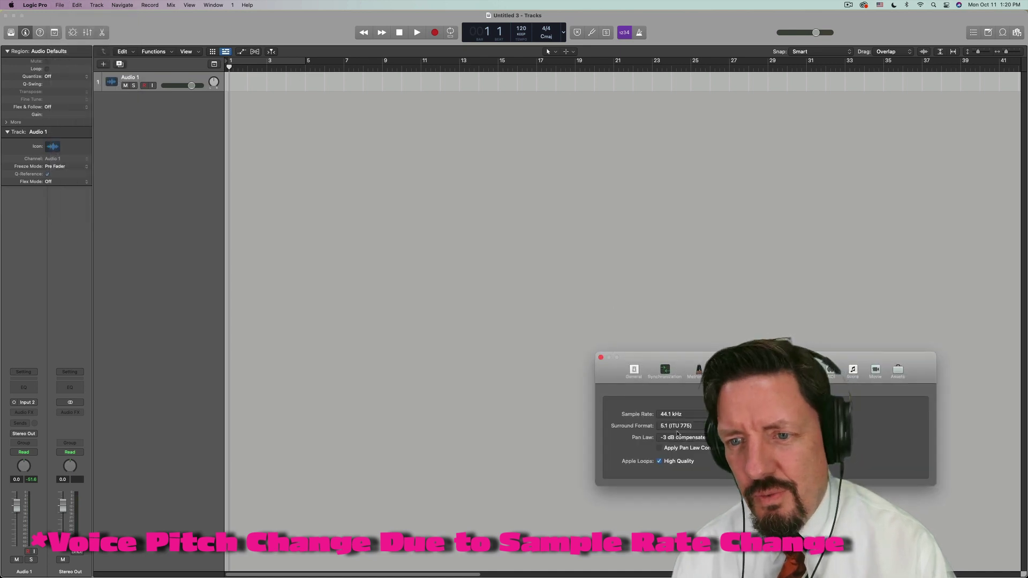
left_click(677, 416)
left_click(679, 427)
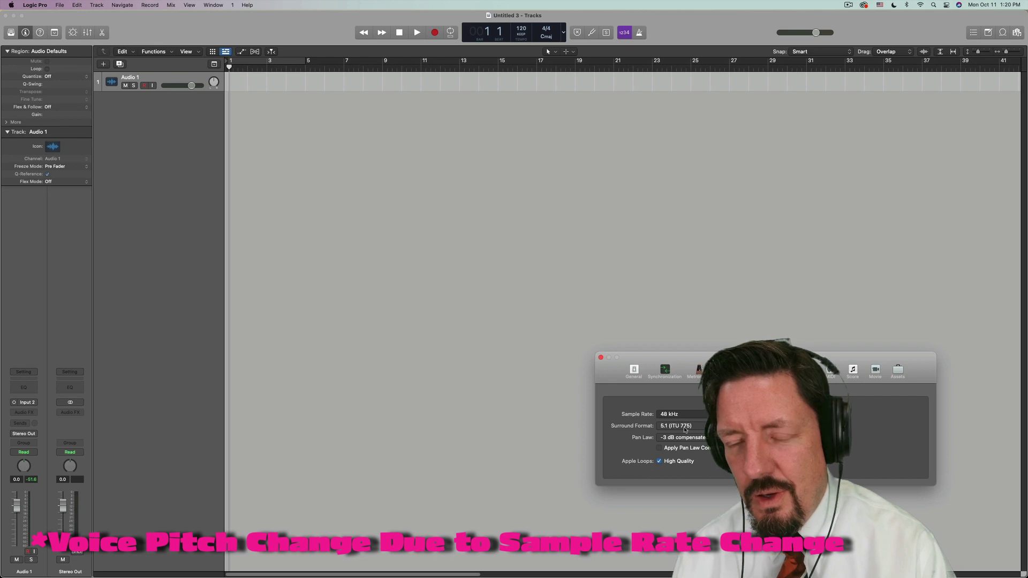
left_click(684, 428)
left_click(679, 410)
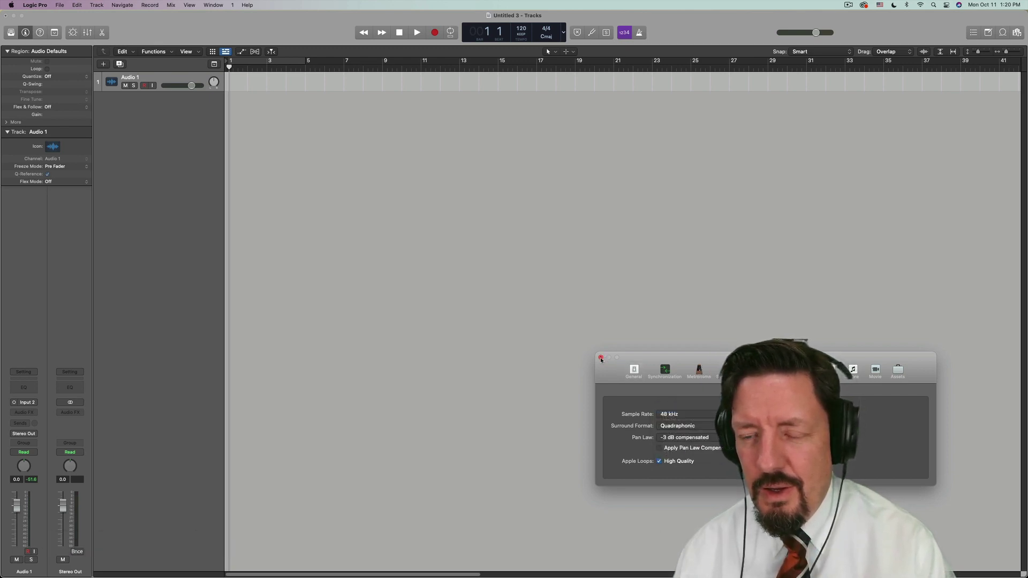
left_click(601, 357)
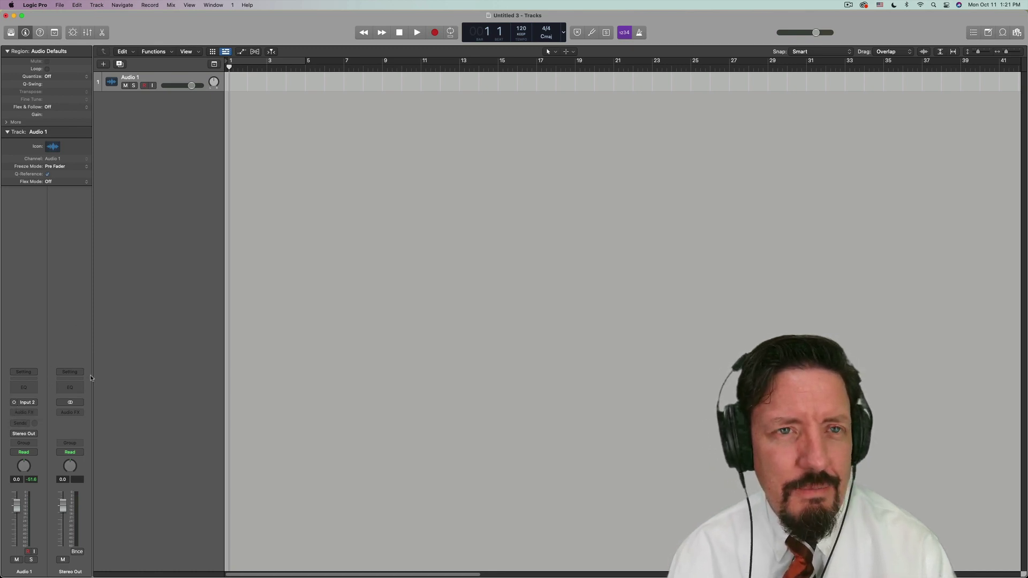
Step: Route Audio 1's output to Surround
left_click(74, 414)
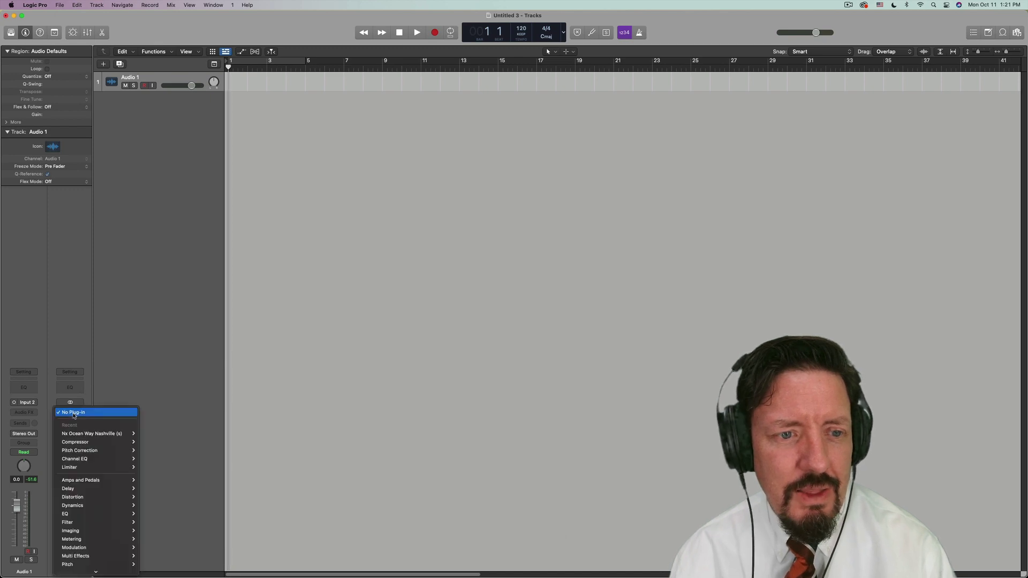
mouse_move(86, 570)
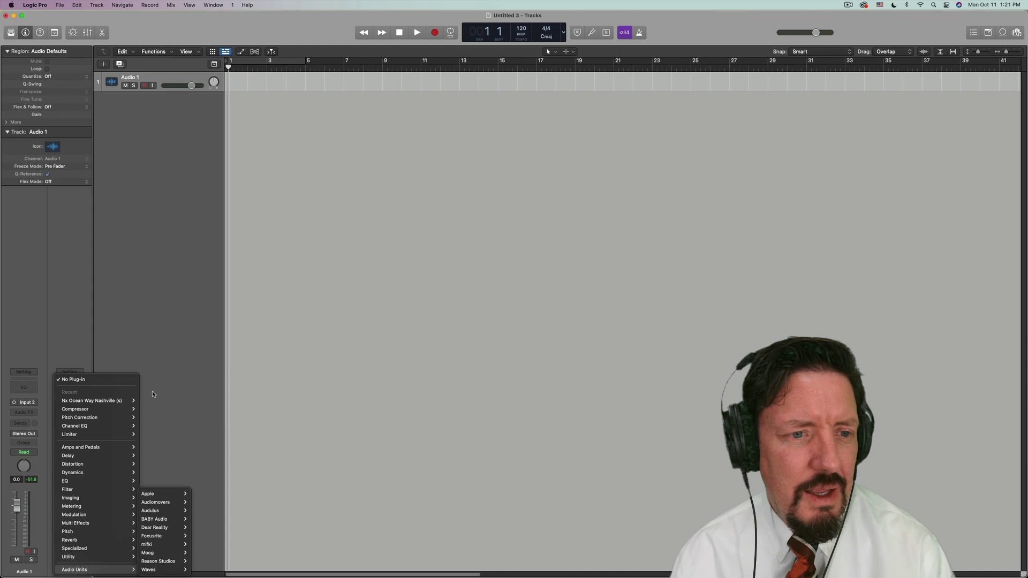
key("Escape")
left_click(29, 433)
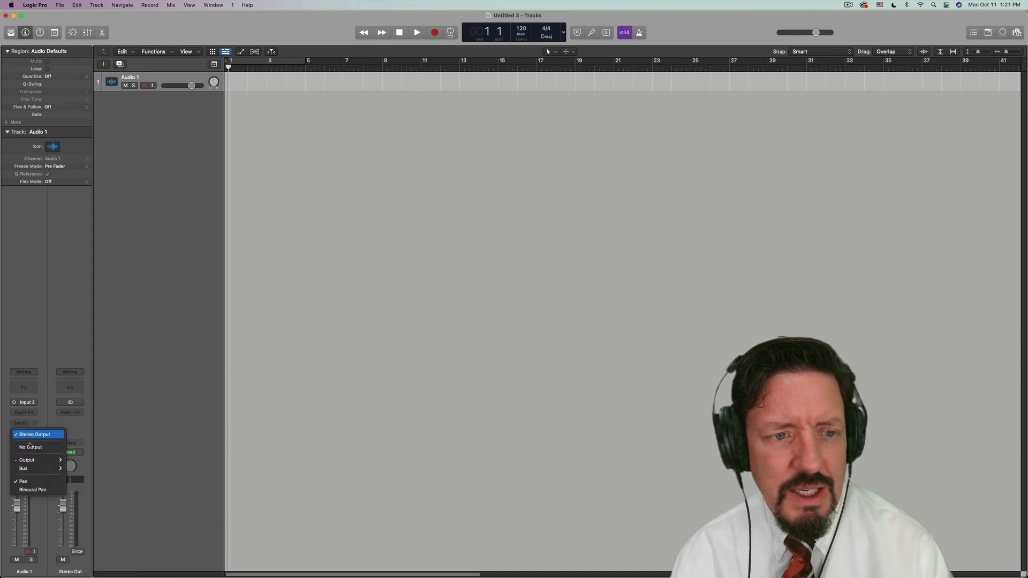
mouse_move(54, 460)
left_click(84, 469)
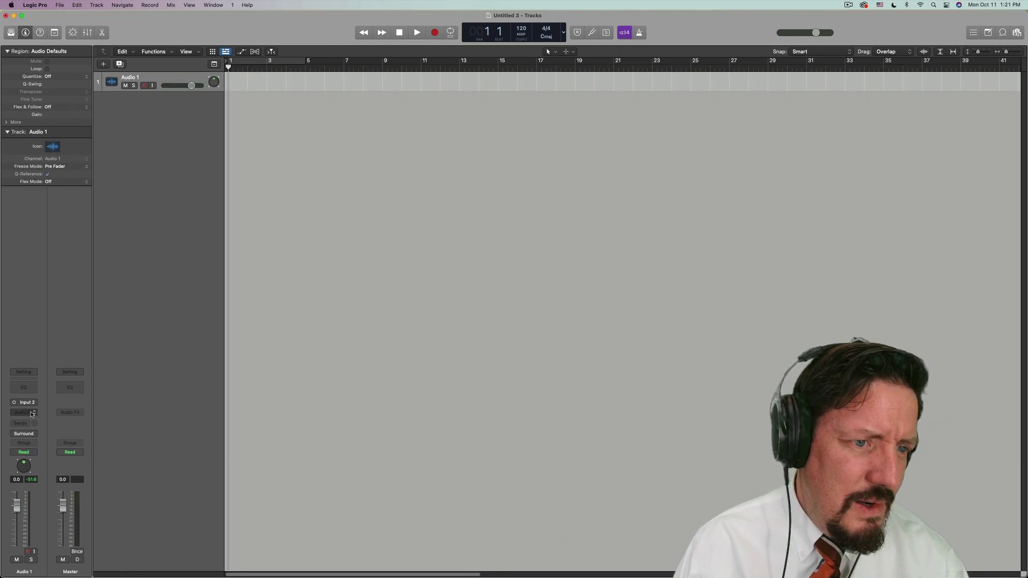
Step: Insert Waves B360 (1->4) Mono->Quad into Audio 1's Audio FX slot
left_click(20, 412)
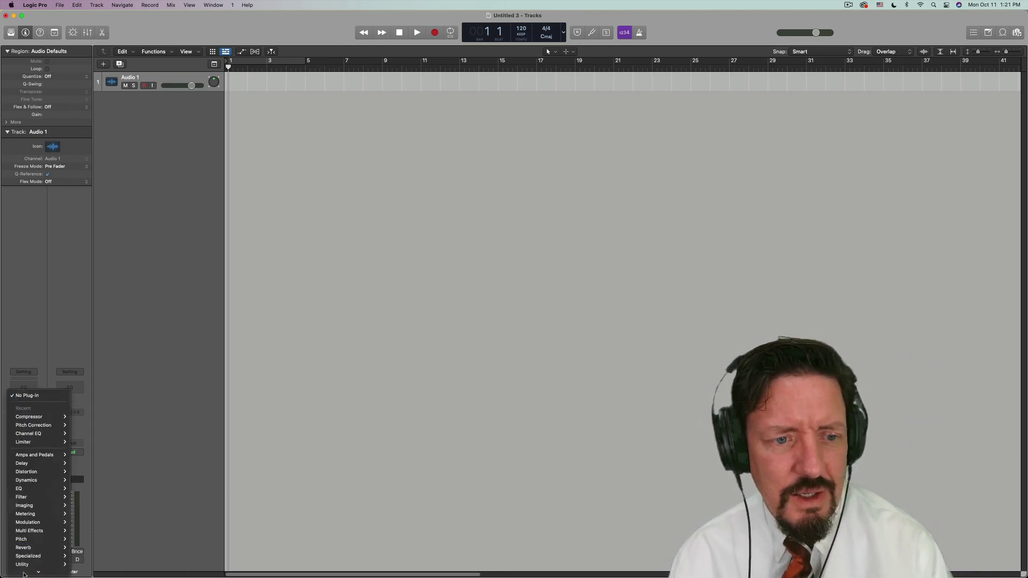
mouse_move(32, 569)
mouse_move(80, 569)
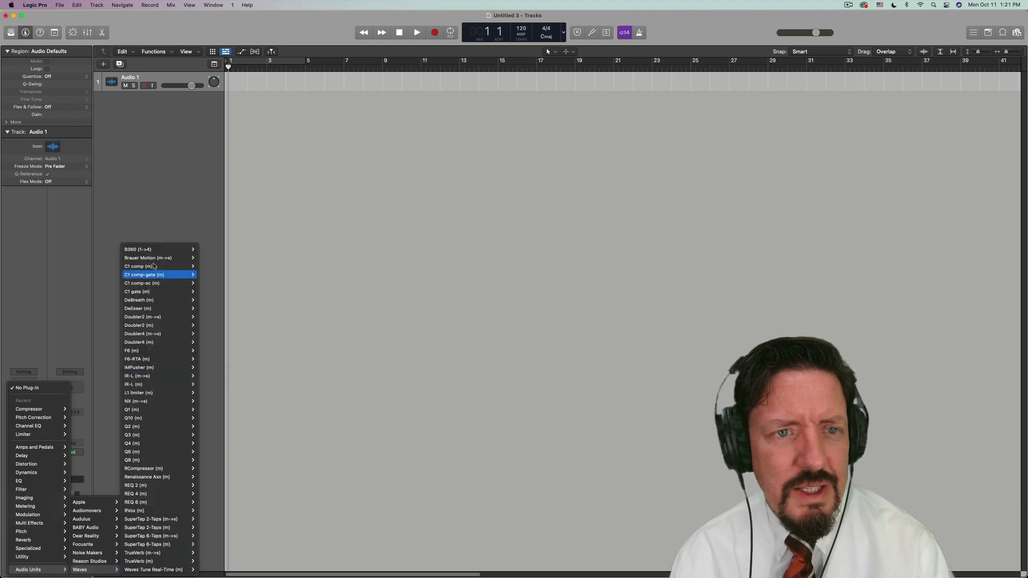
mouse_move(159, 252)
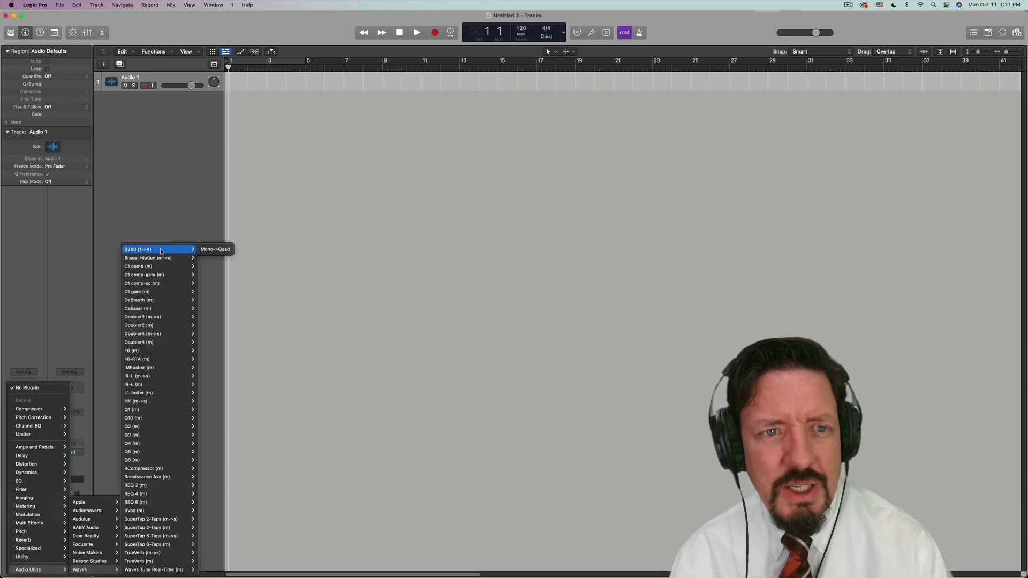
left_click(217, 249)
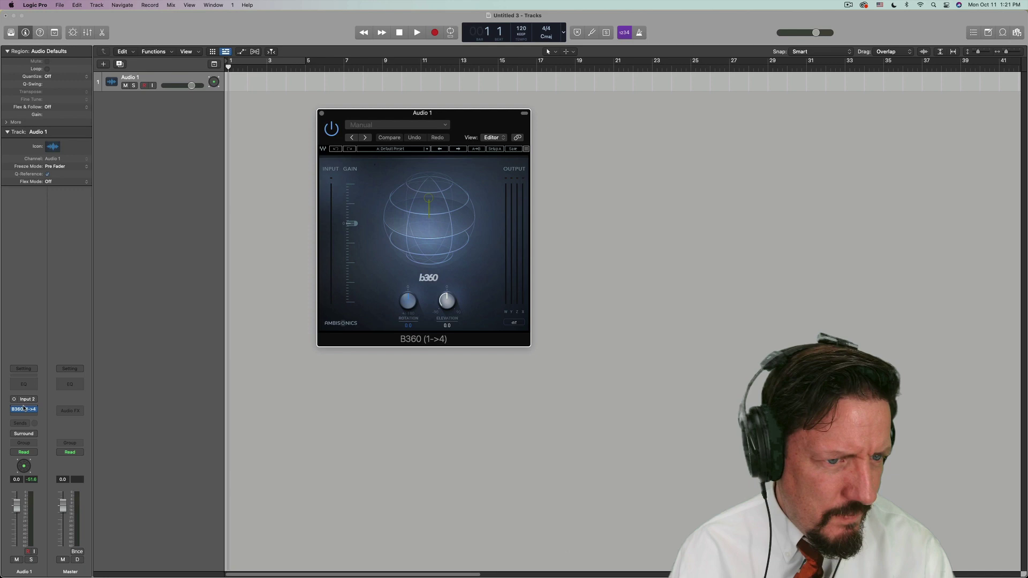
Step: Insert a mono Test Oscillator on Audio 1 set to White Noise at -59 dB
left_click(24, 408)
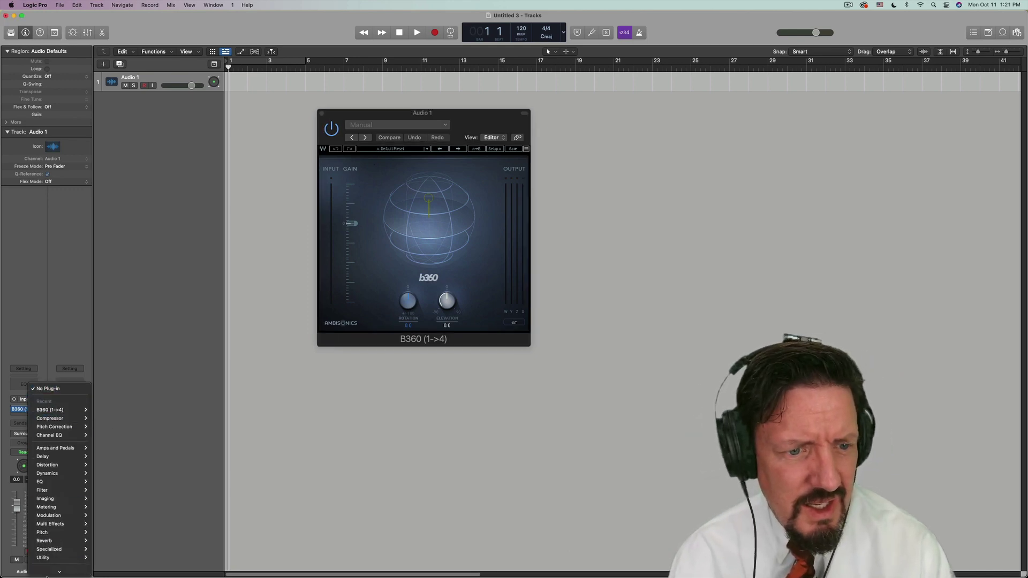
mouse_move(49, 571)
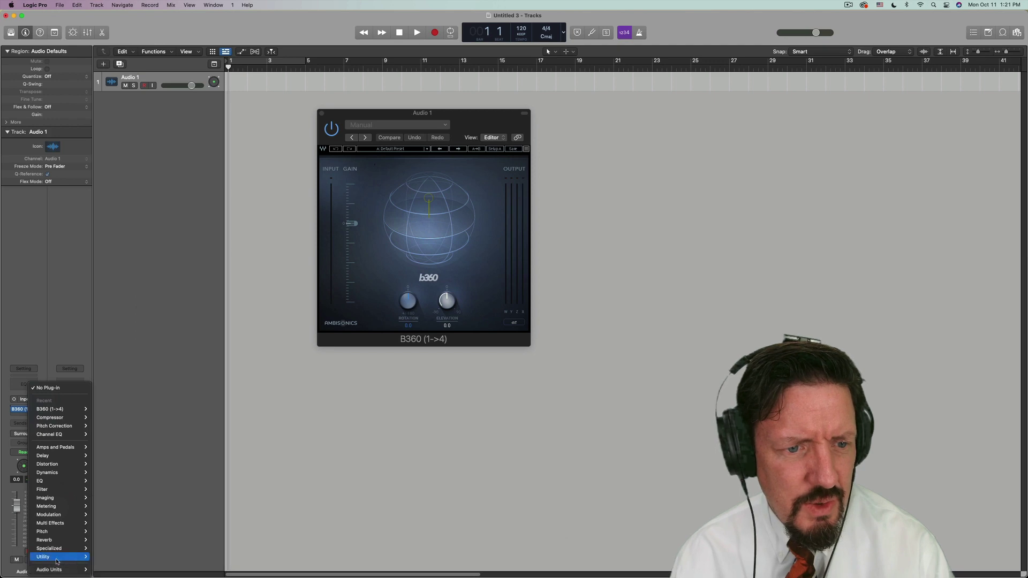
mouse_move(115, 570)
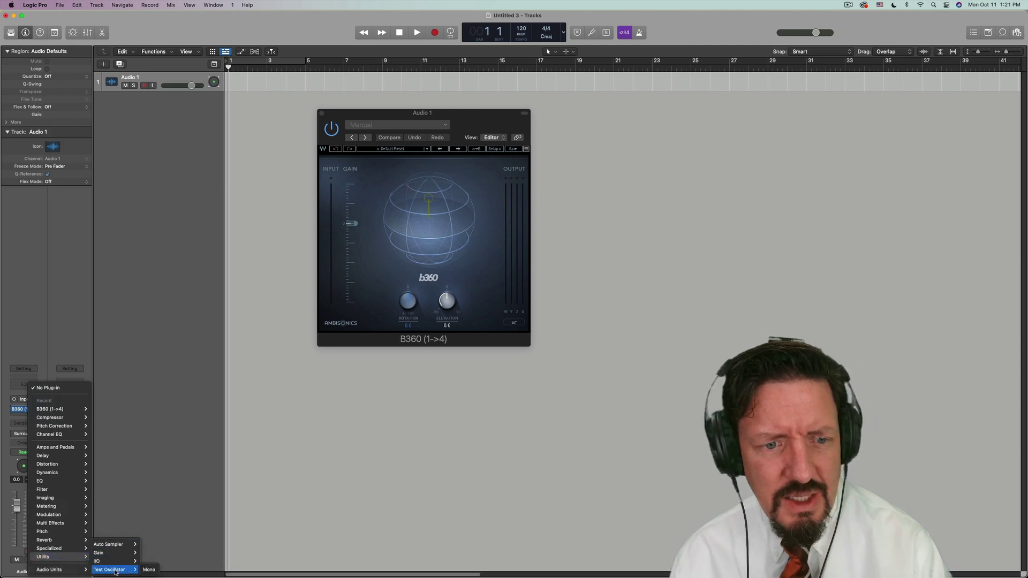
left_click(148, 570)
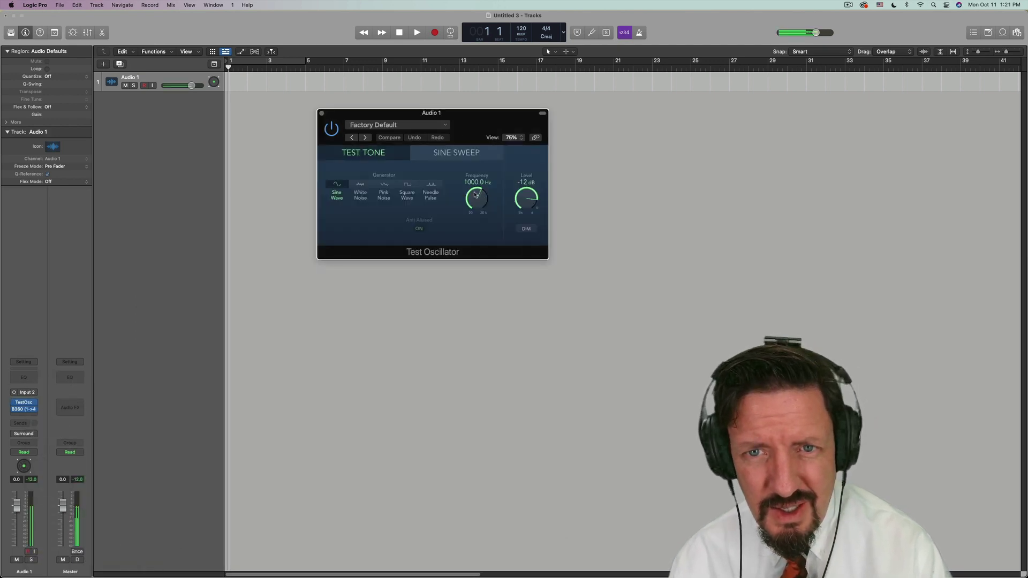
left_click_drag(526, 195, 527, 216)
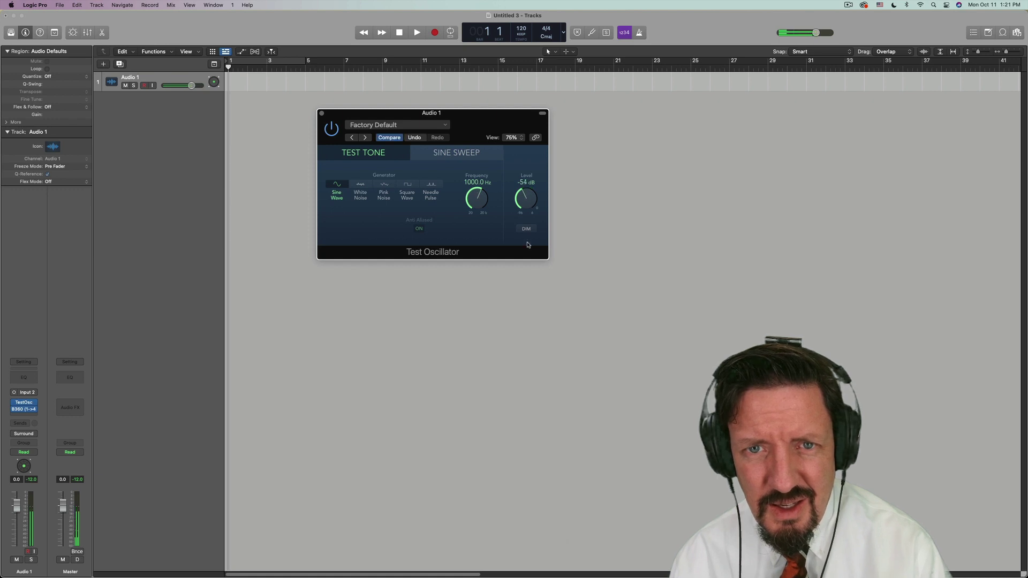
left_click(362, 185)
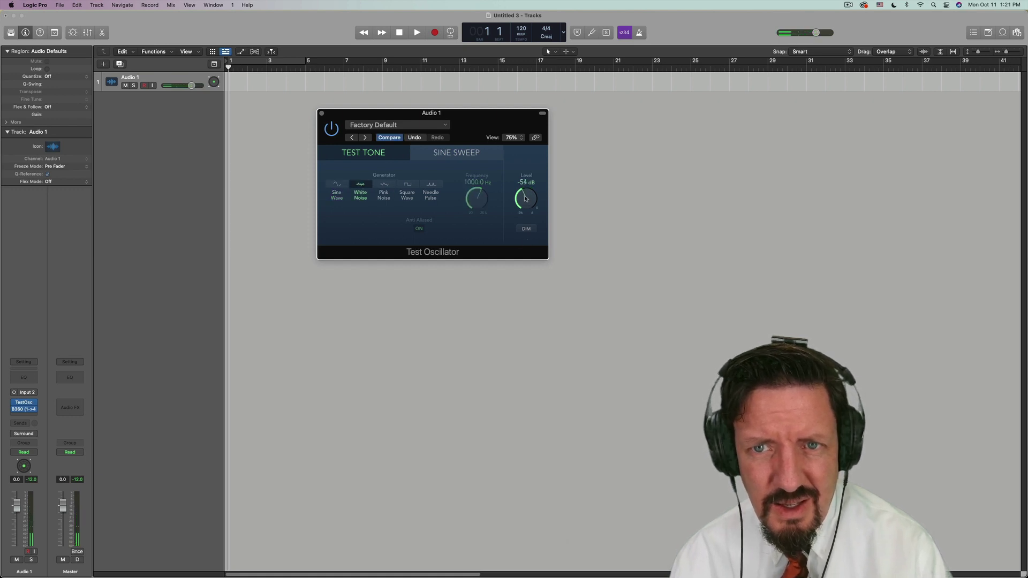
Step: Insert Waves Nx Ambisonics (4->2) in Quad on the Master channel and move its window right
left_click(71, 403)
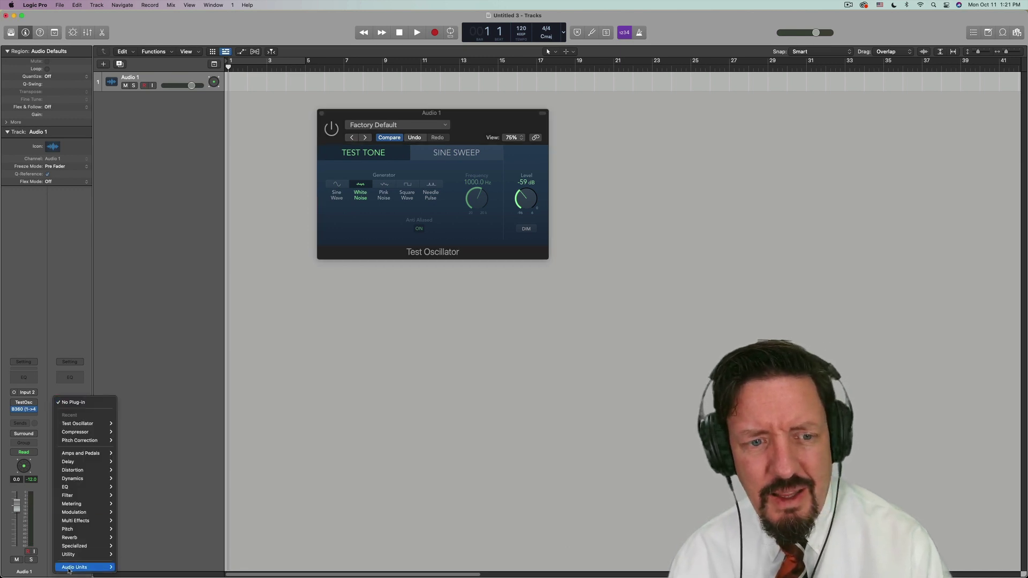
mouse_move(75, 567)
mouse_move(140, 570)
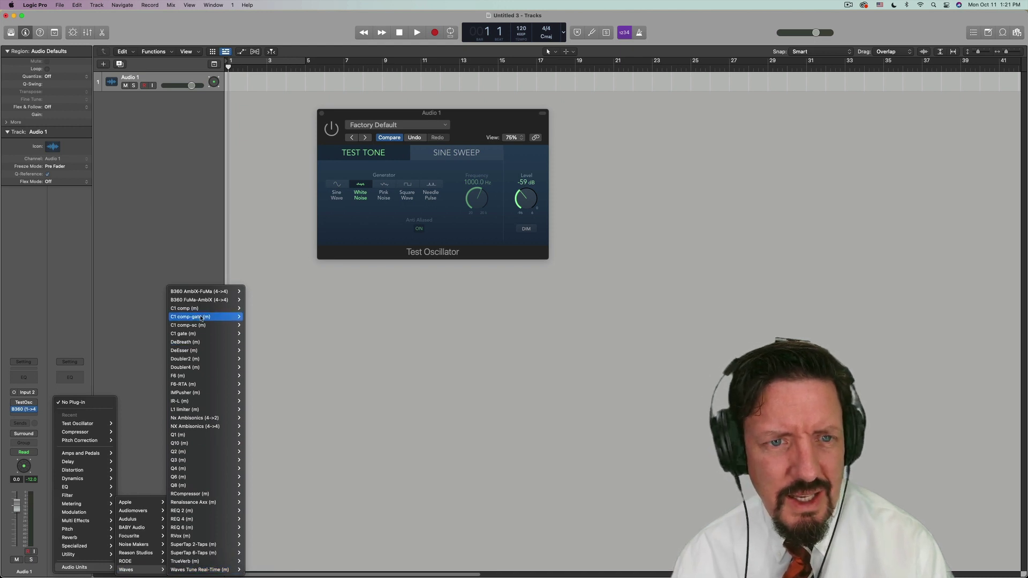
mouse_move(199, 292)
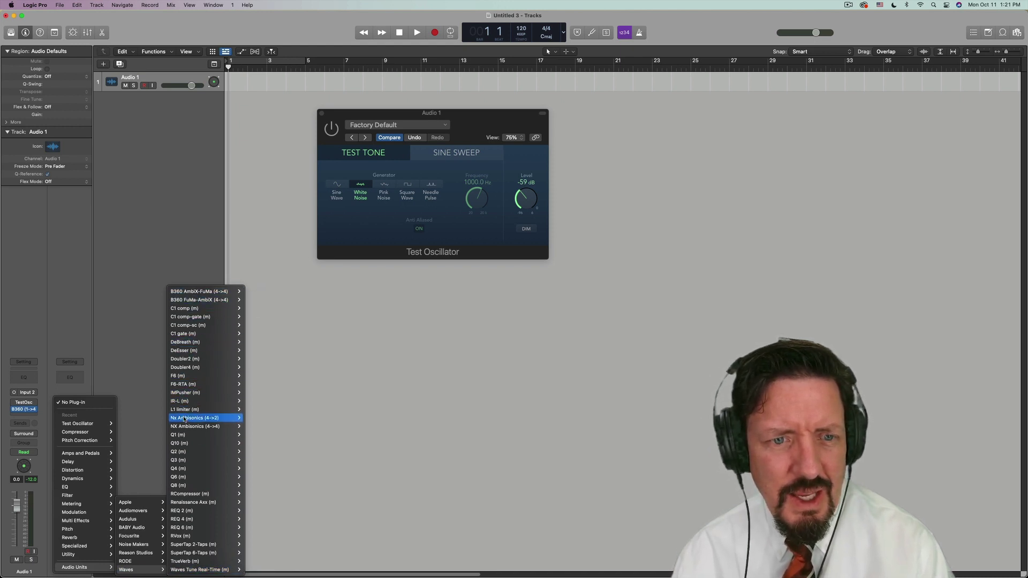
mouse_move(190, 422)
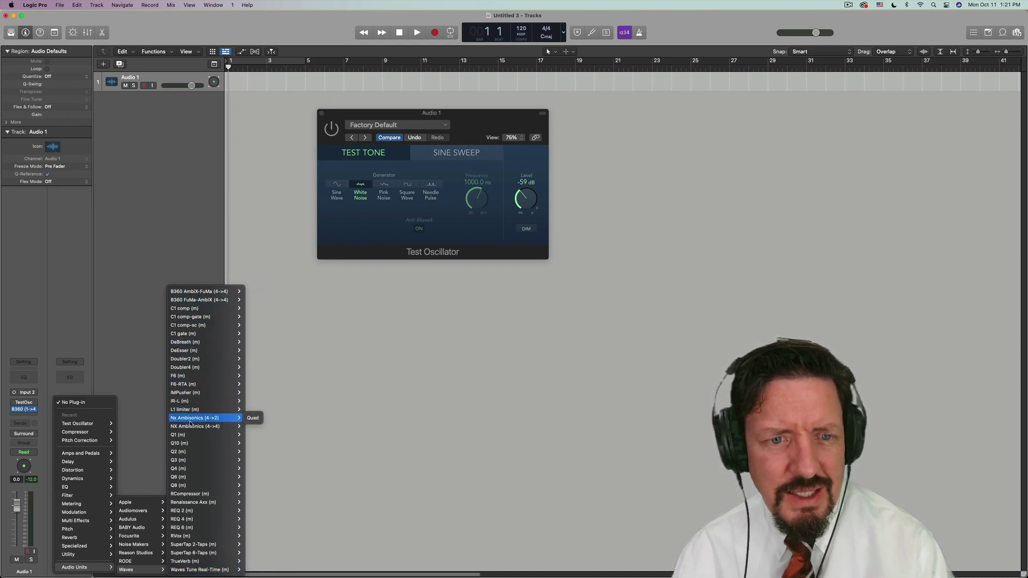
left_click(254, 418)
left_click_drag(536, 132, 693, 154)
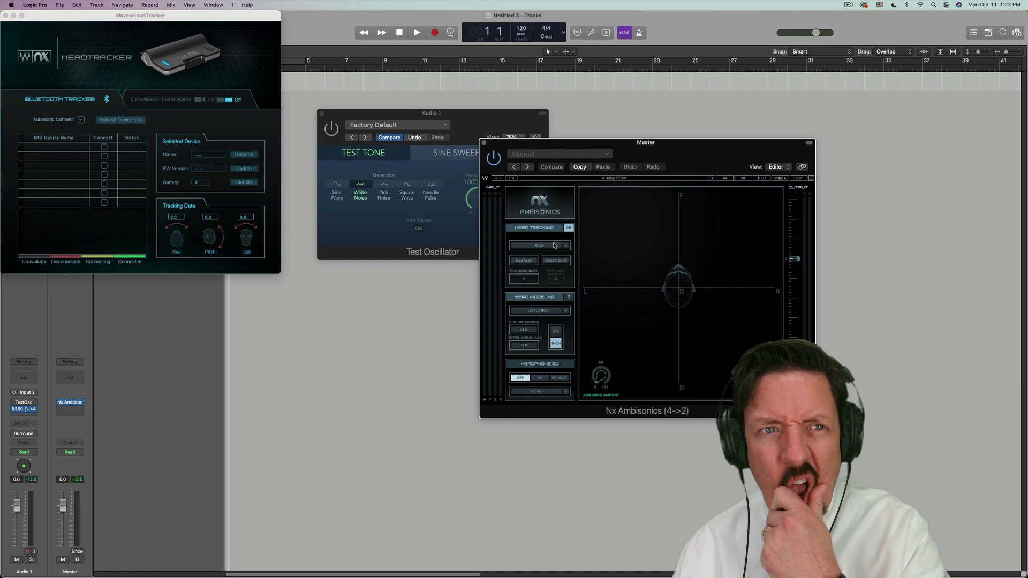
Step: Re-centre Nx head tracking with Sweet Spot, tilt the head display, and confirm Nx Tracker as source
left_click(555, 260)
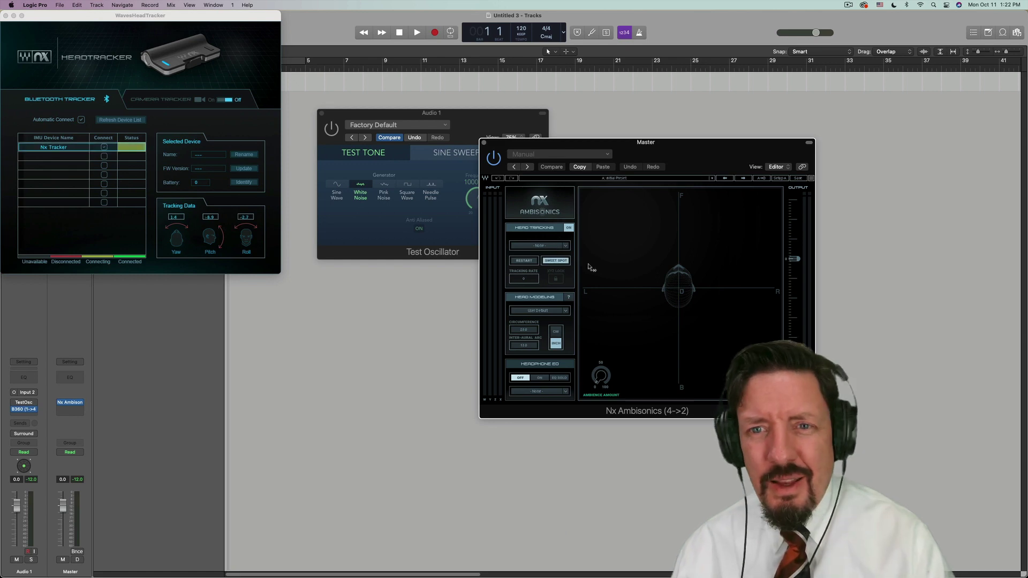
left_click(555, 247)
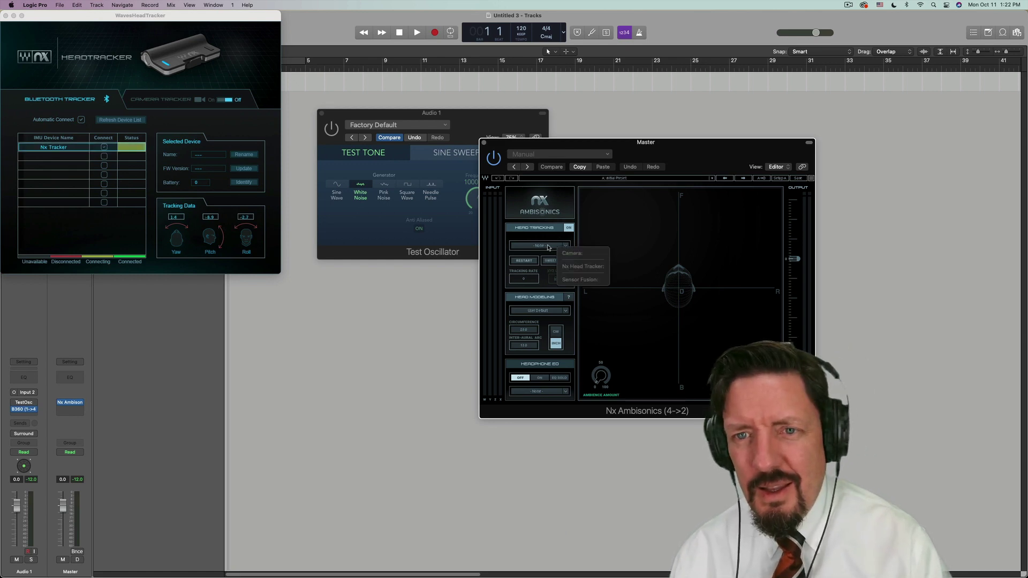
left_click(548, 248)
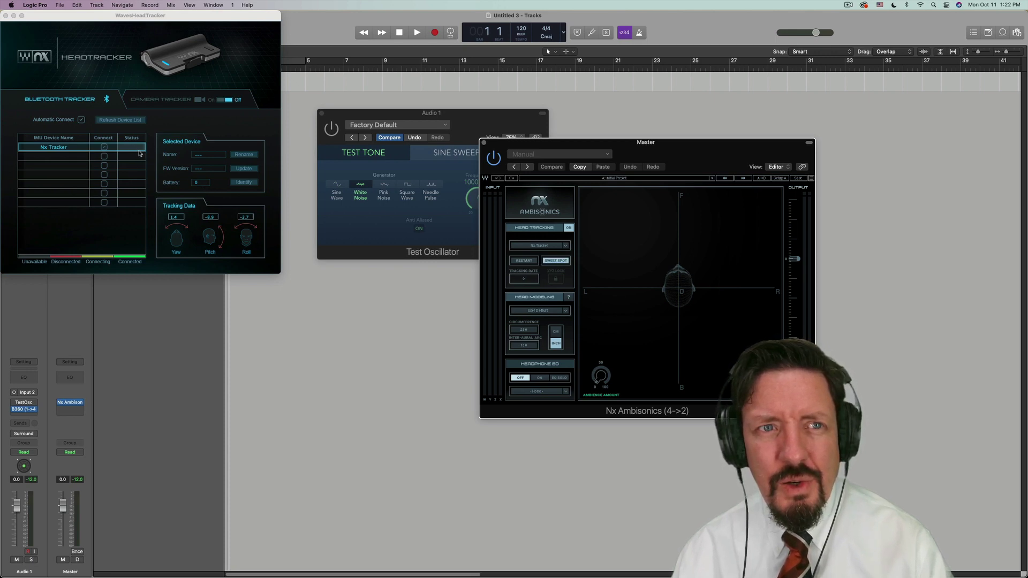
left_click(555, 261)
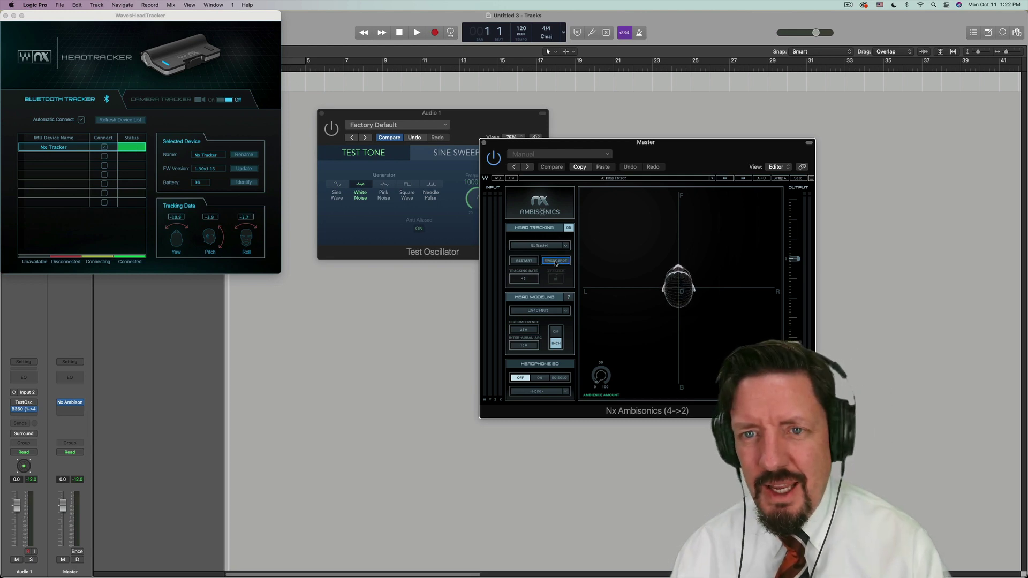
mouse_move(651, 346)
left_mouse_down()
mouse_move(672, 299)
mouse_move(657, 345)
left_mouse_up()
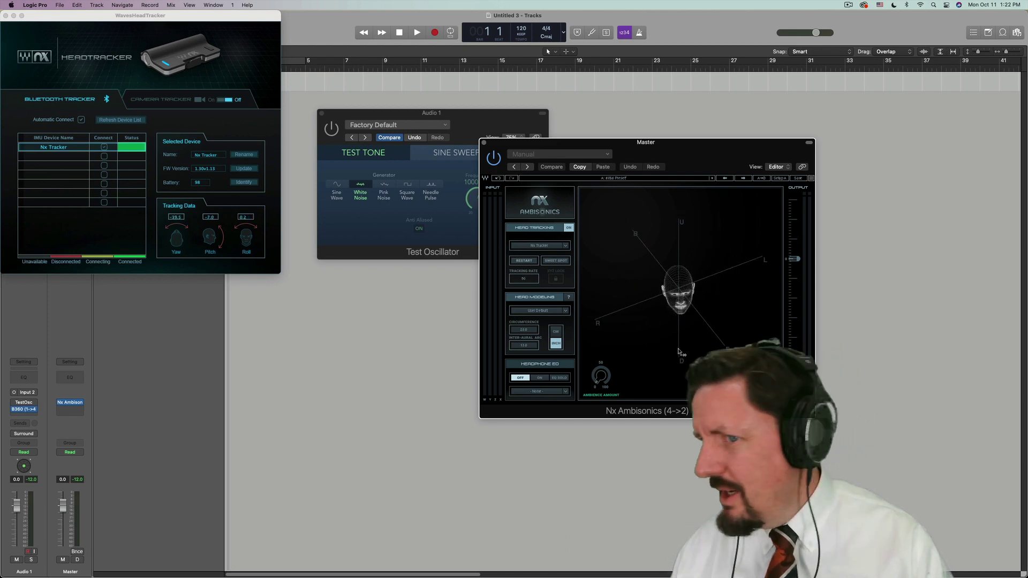
left_click(565, 246)
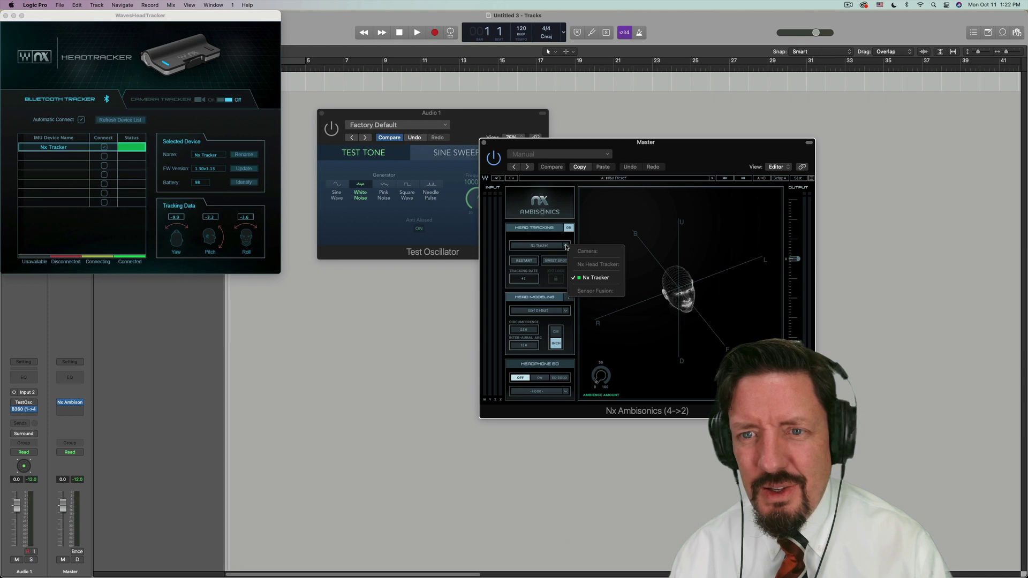
left_click(566, 247)
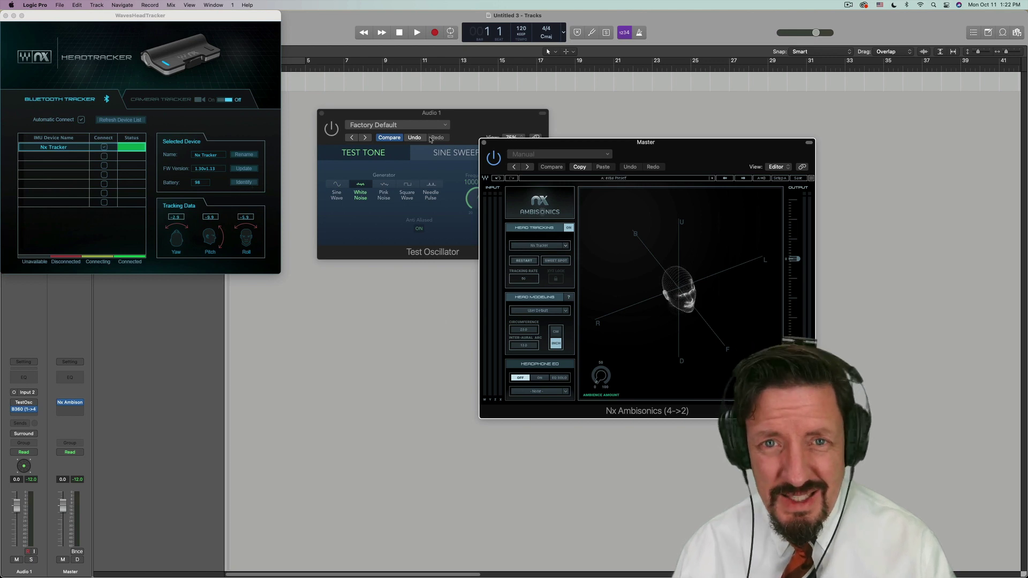
Step: Open B360 (1->4) on Audio 1 and set its source rotation and elevation to 14.4
left_click(328, 131)
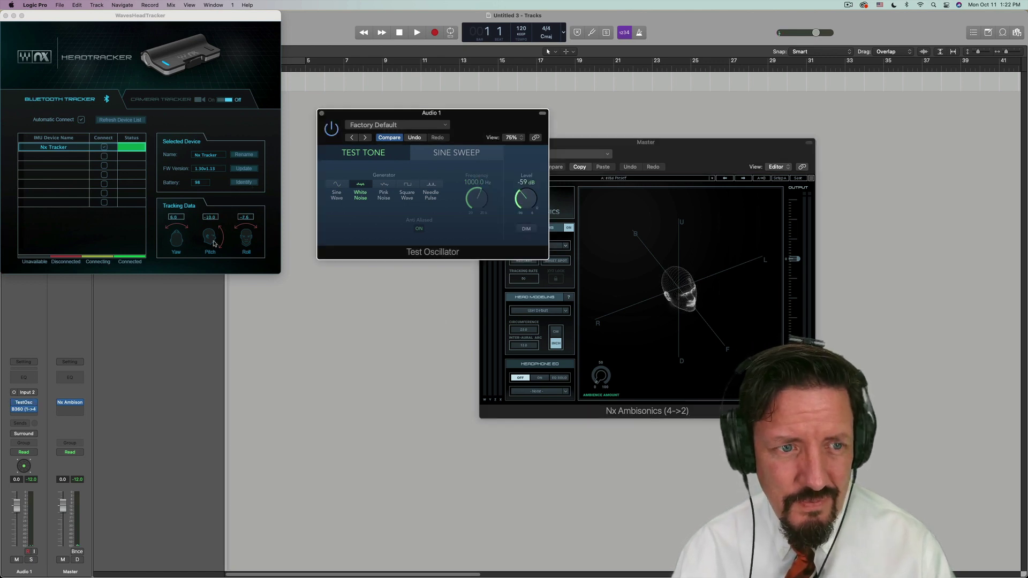
left_click(24, 410)
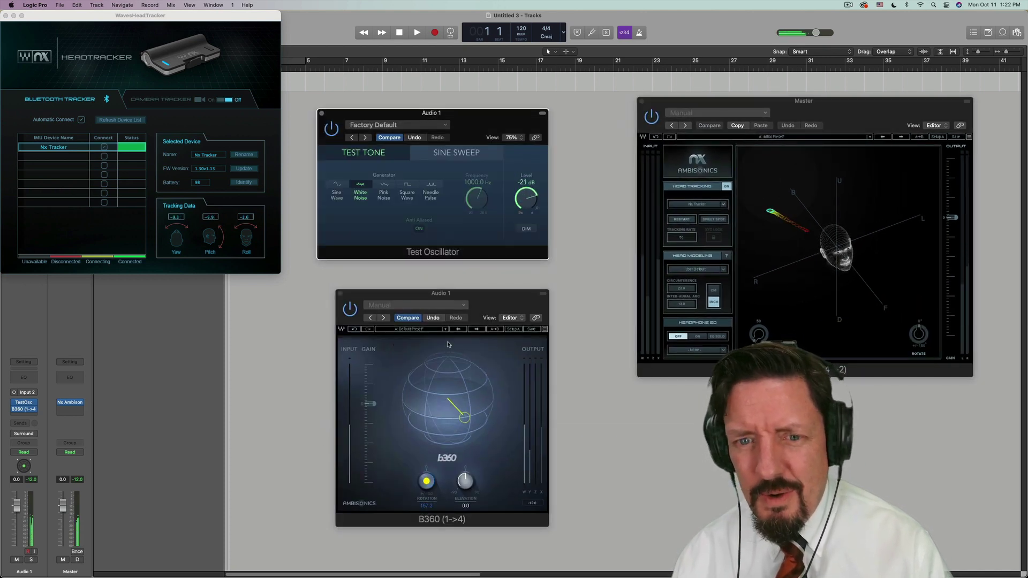
left_click_drag(426, 484, 425, 546)
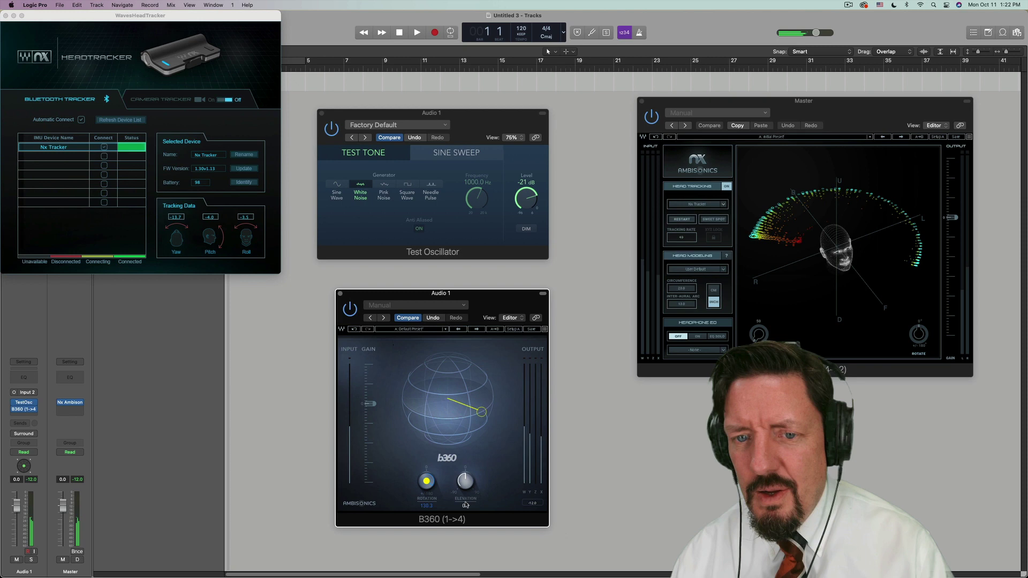
left_click_drag(466, 481, 426, 513)
left_click(426, 481)
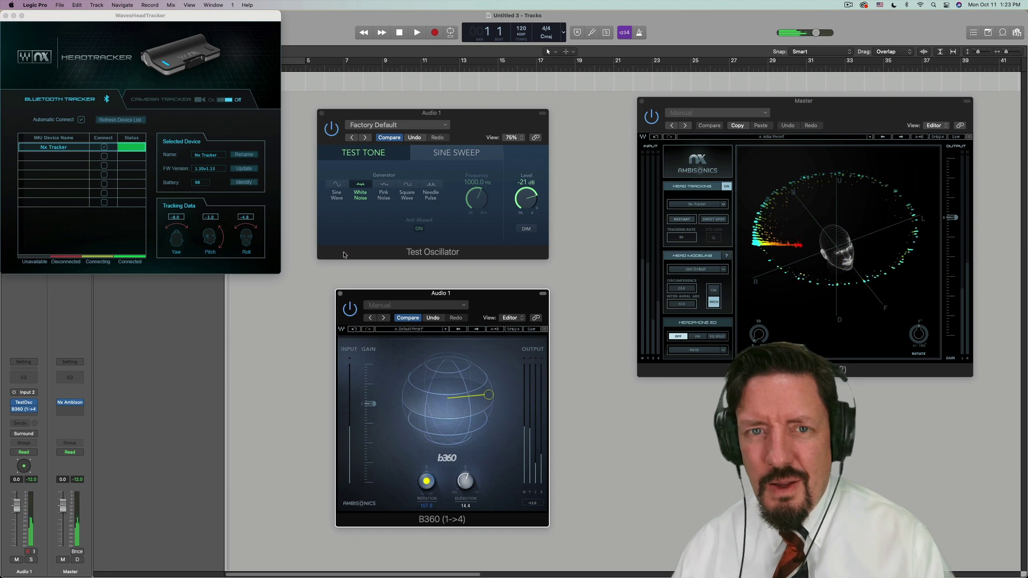
left_click(282, 308)
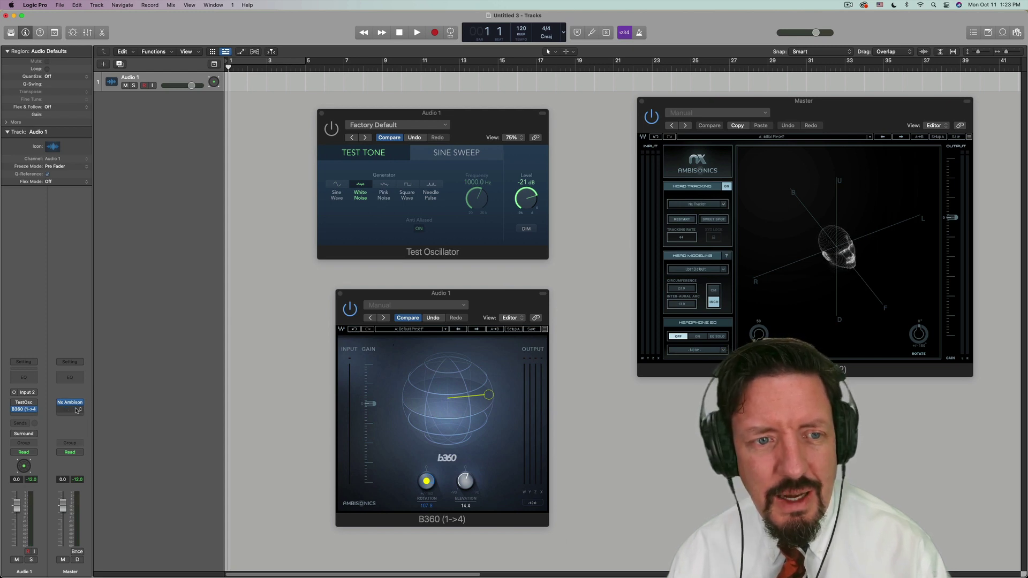
left_click(26, 413)
mouse_move(59, 570)
mouse_move(101, 570)
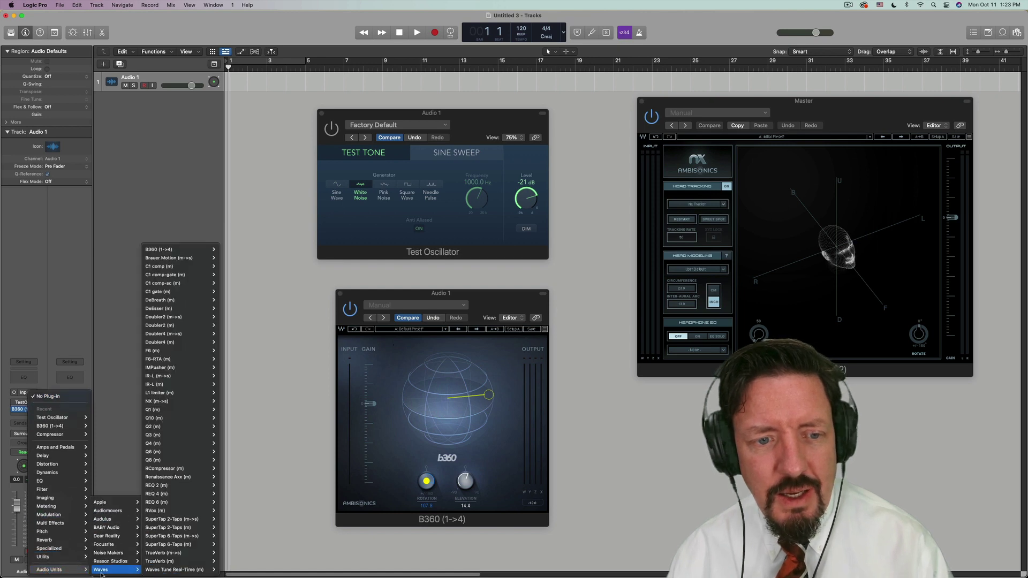
mouse_move(176, 251)
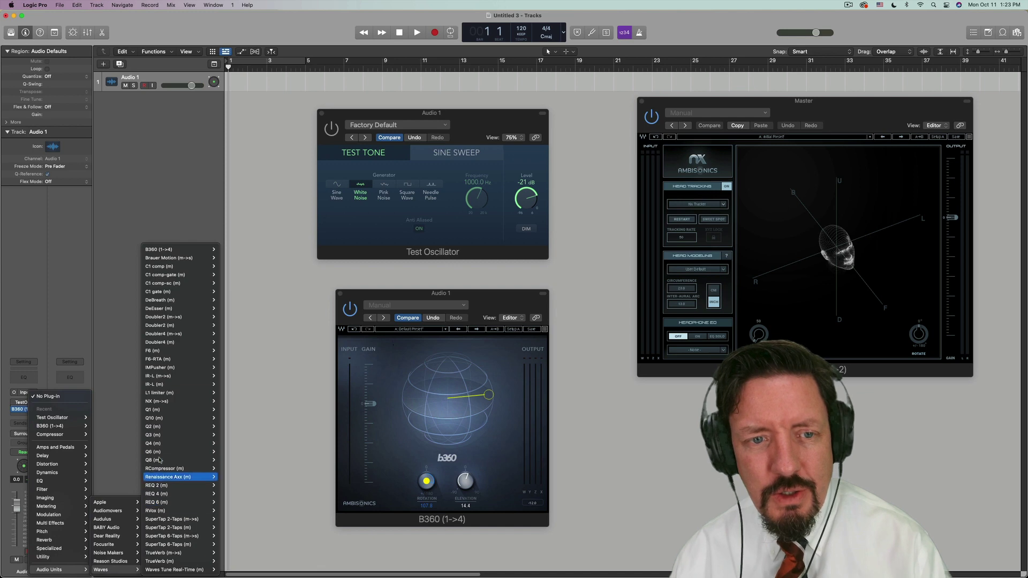
mouse_move(161, 362)
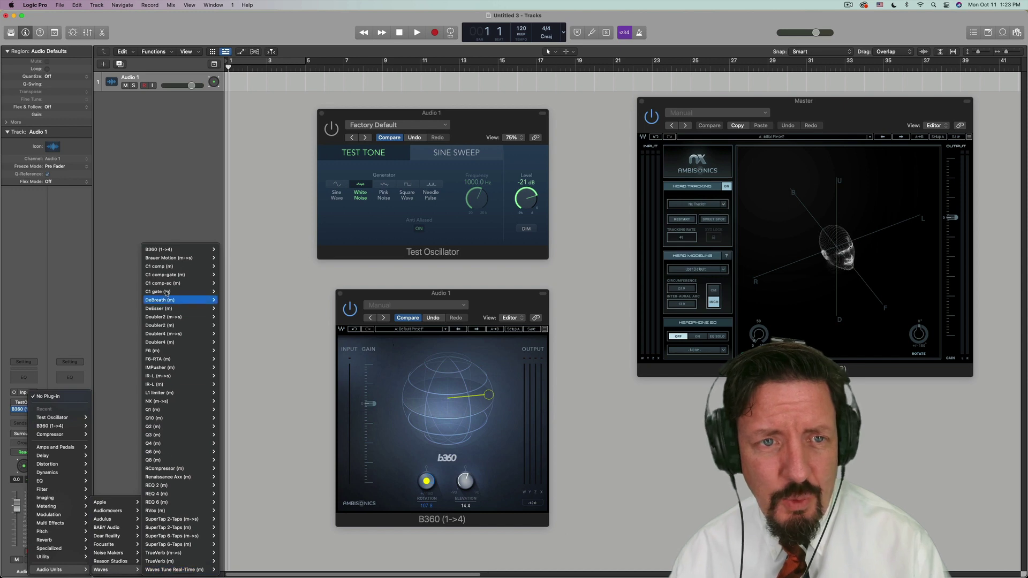
left_click(84, 320)
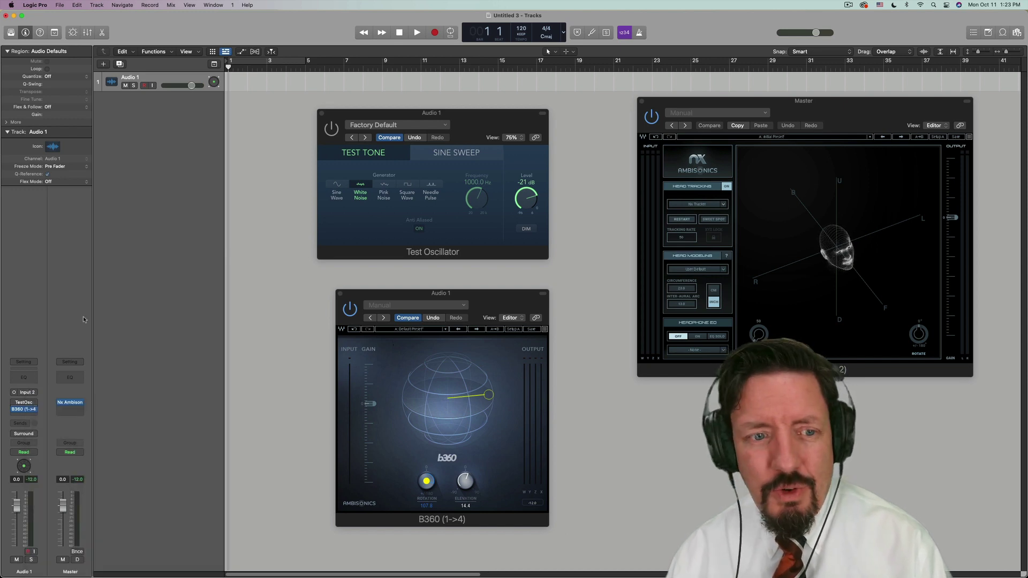
mouse_move(35, 405)
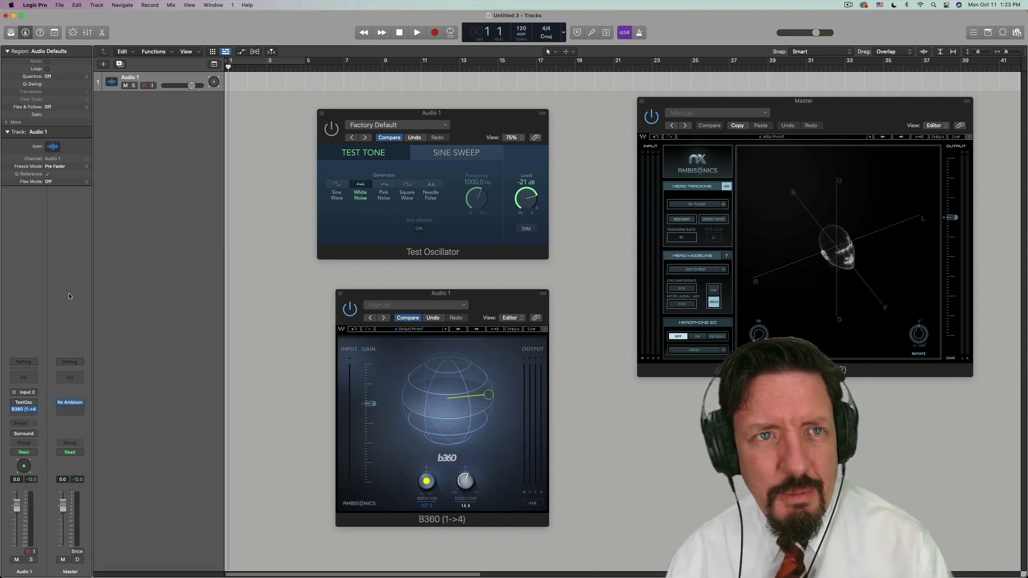
Step: Add a new software instrument track from the Track menu
left_click(60, 6)
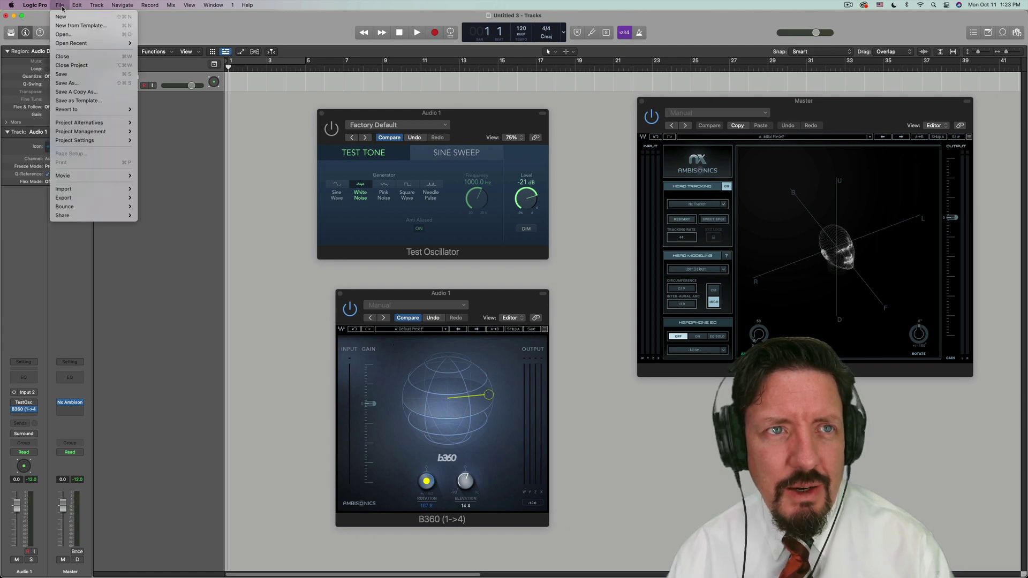
mouse_move(97, 6)
left_click(125, 109)
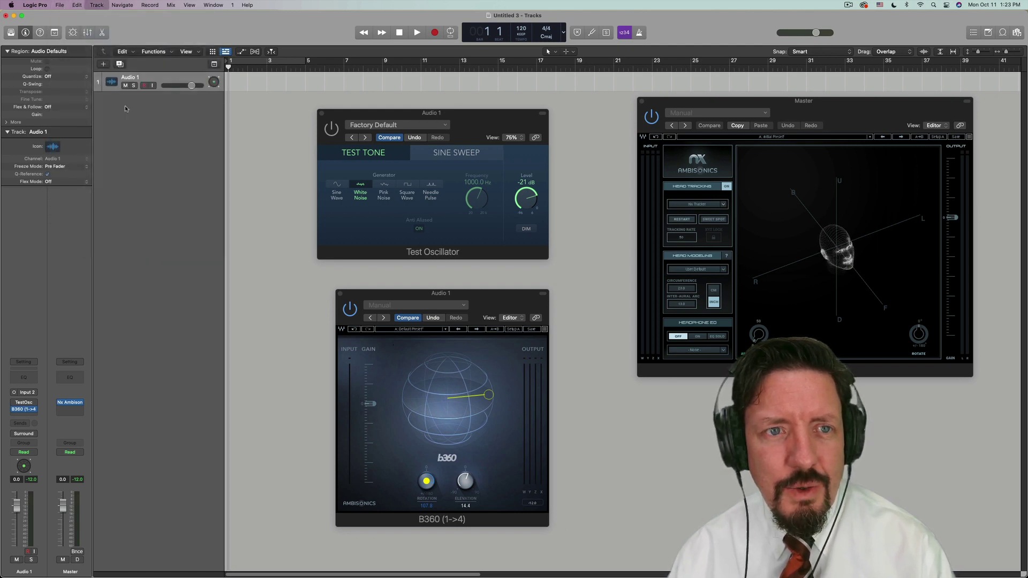
Step: Load AU Instruments > Reason Studios > Reason Rack Plugin as the new track's instrument
left_click(25, 403)
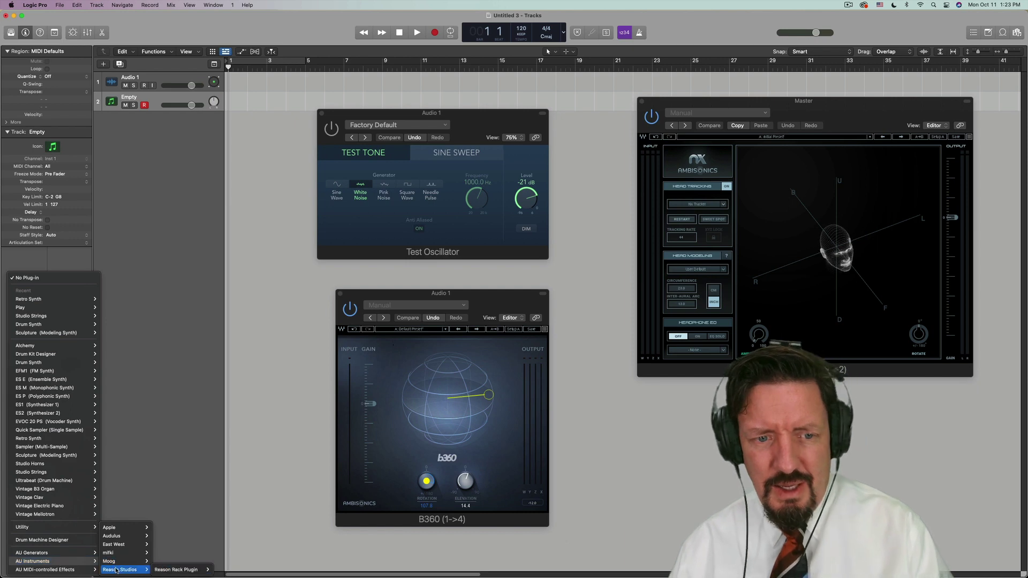
mouse_move(169, 571)
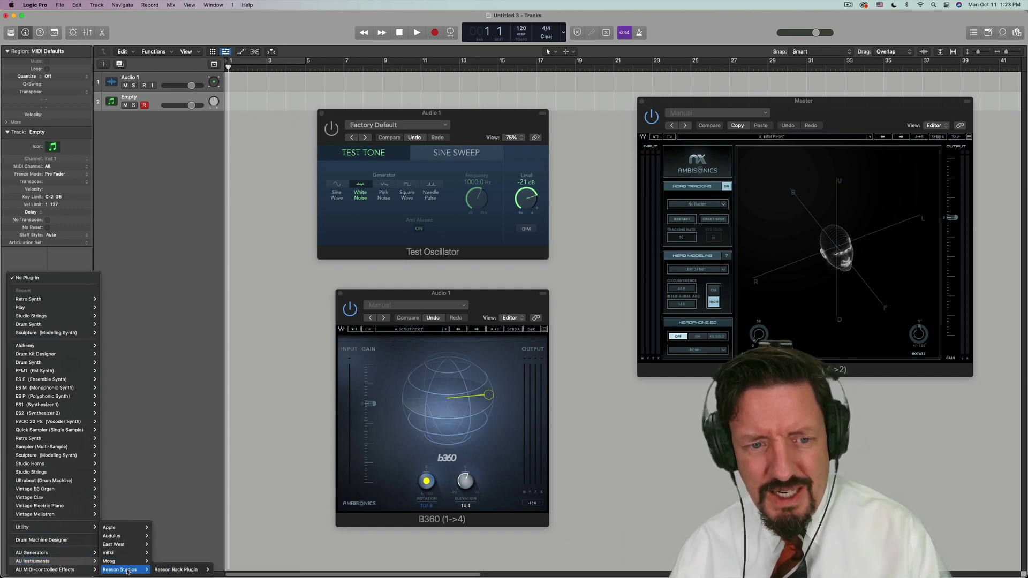
mouse_move(132, 546)
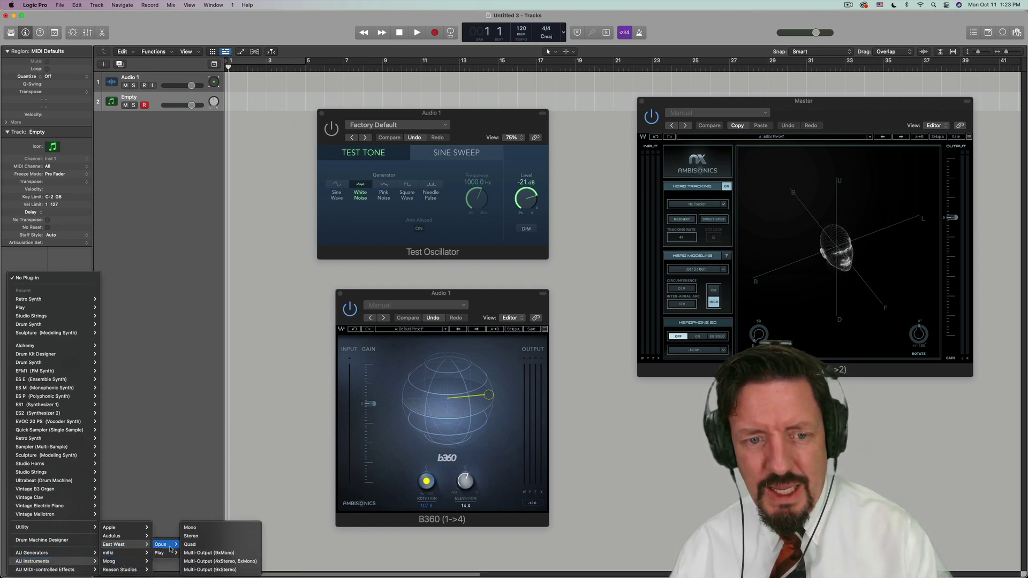
mouse_move(170, 552)
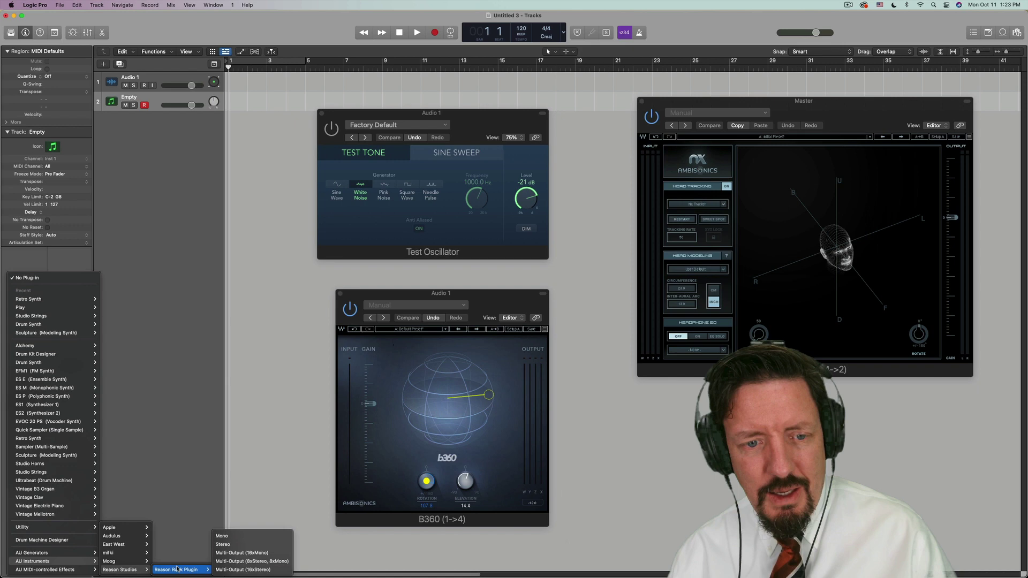
left_click(229, 546)
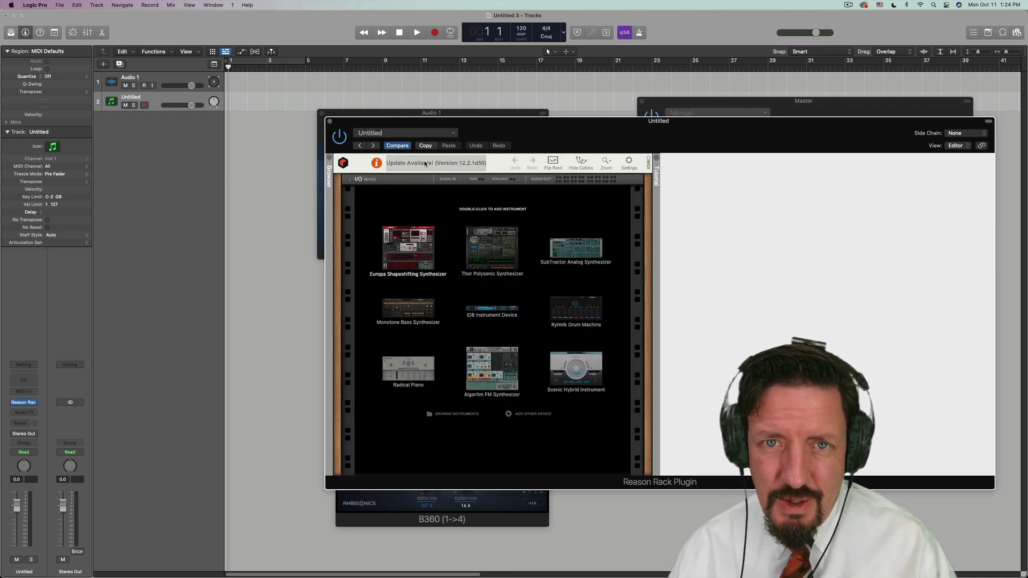
Step: Add Europa Shapeshifting Synthesizer with the Friendly Keys patch to Reason Rack, then close its window
left_click(423, 164)
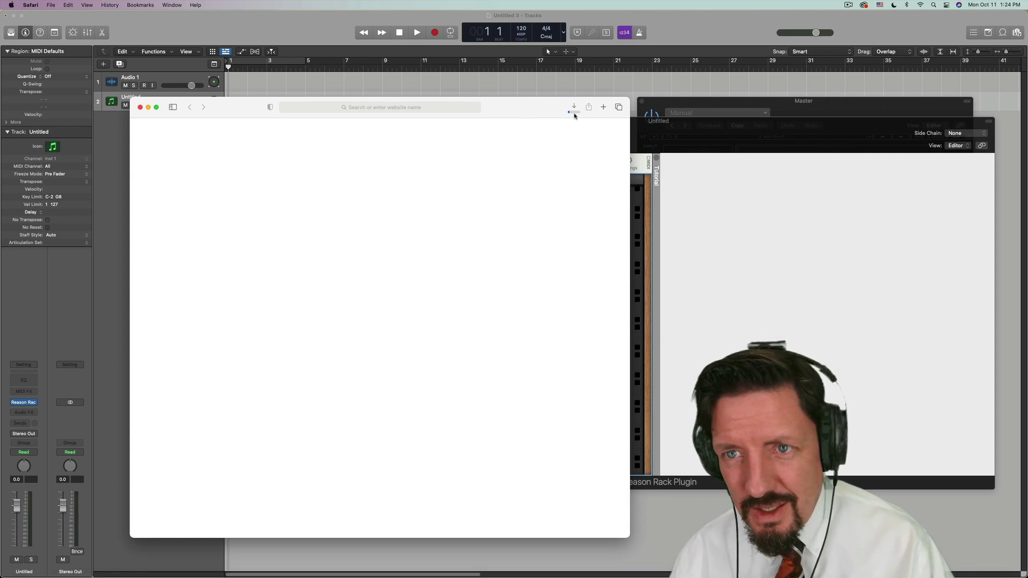
left_click(642, 159)
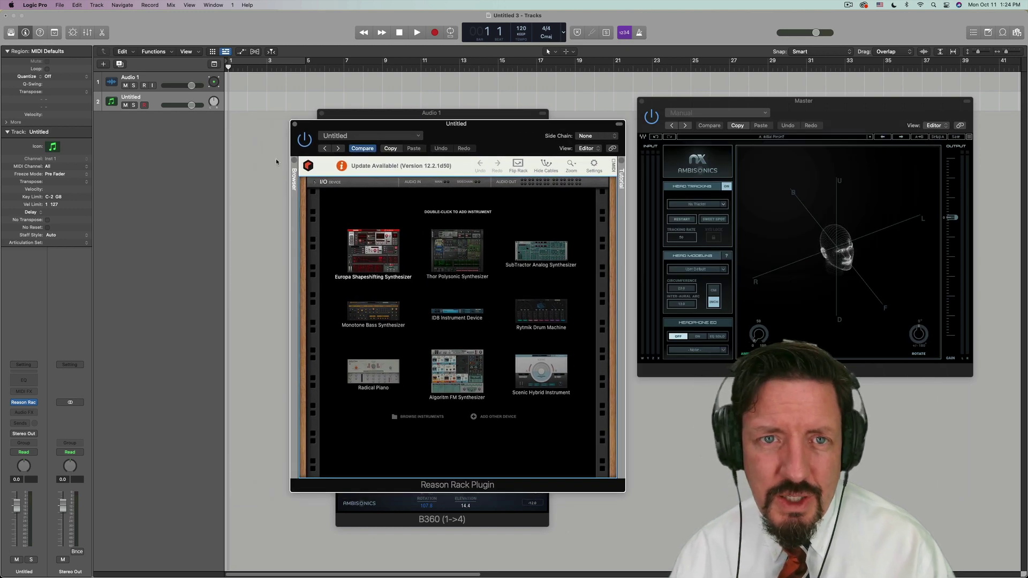
left_click(293, 164)
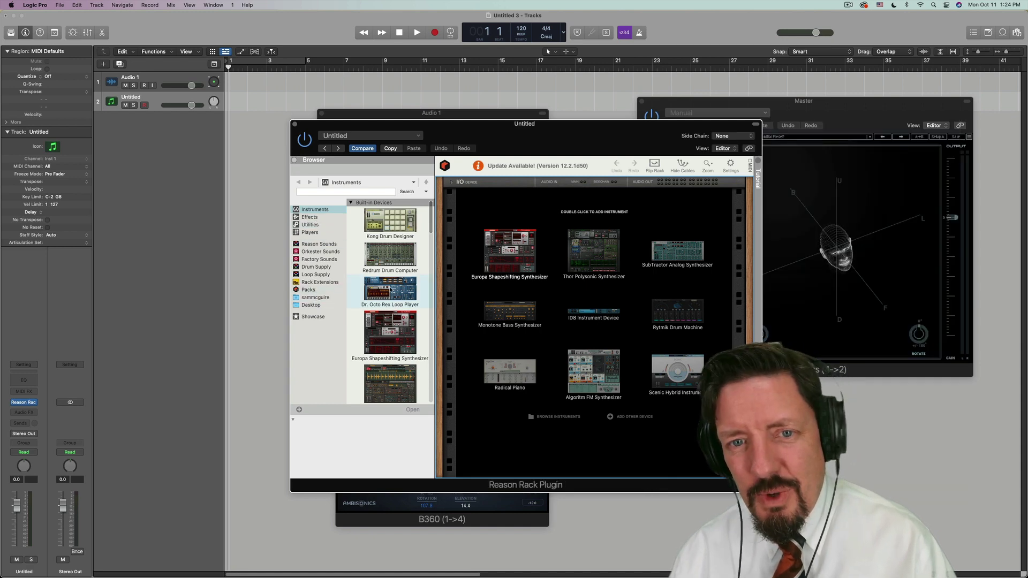
left_click(392, 331)
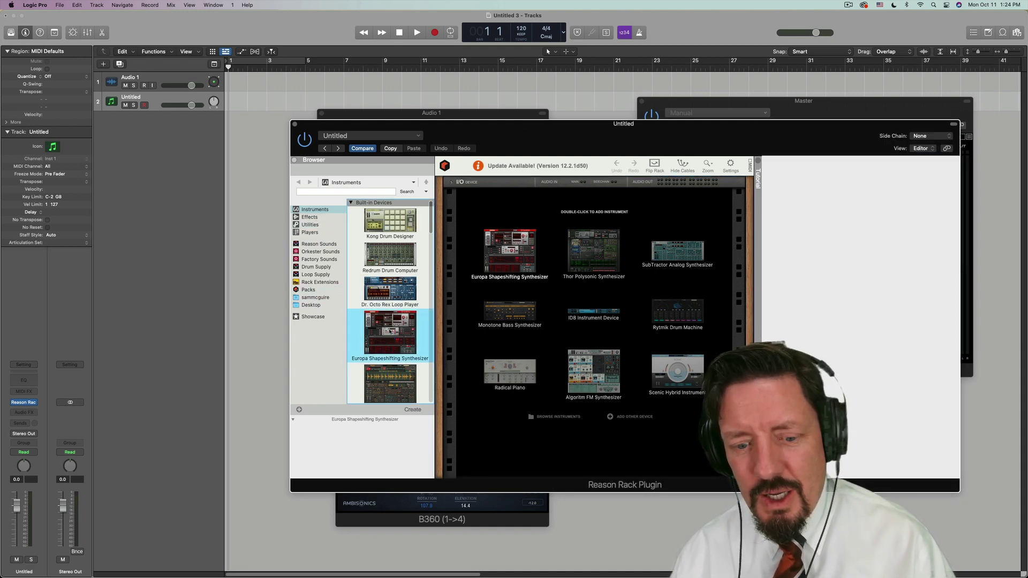
double_click(391, 331)
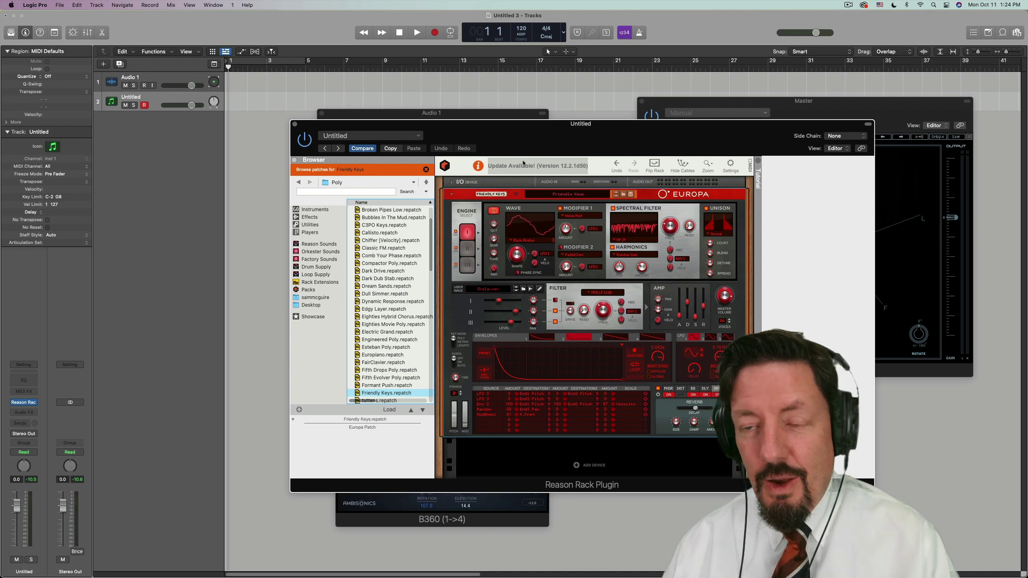
left_click(294, 125)
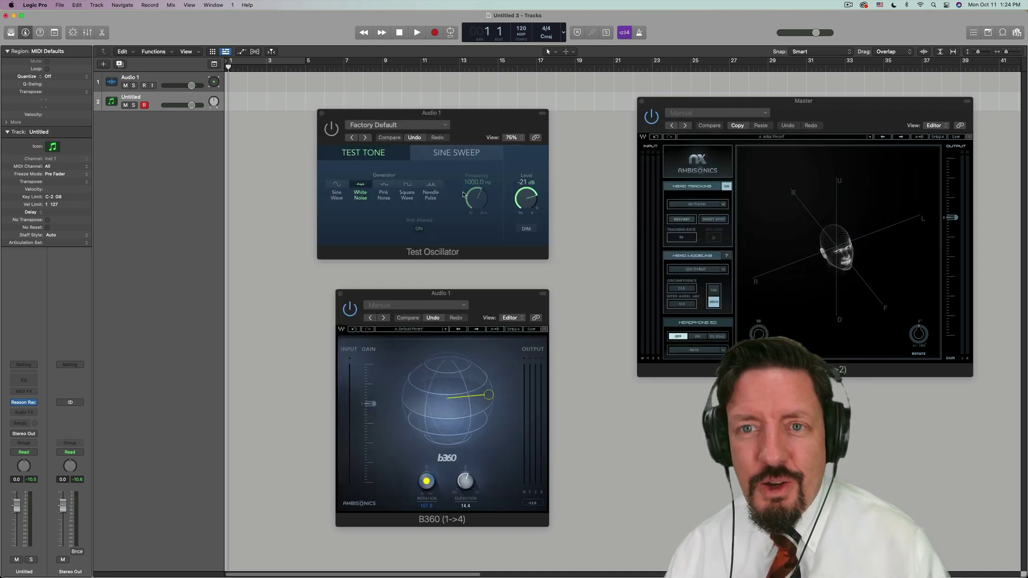